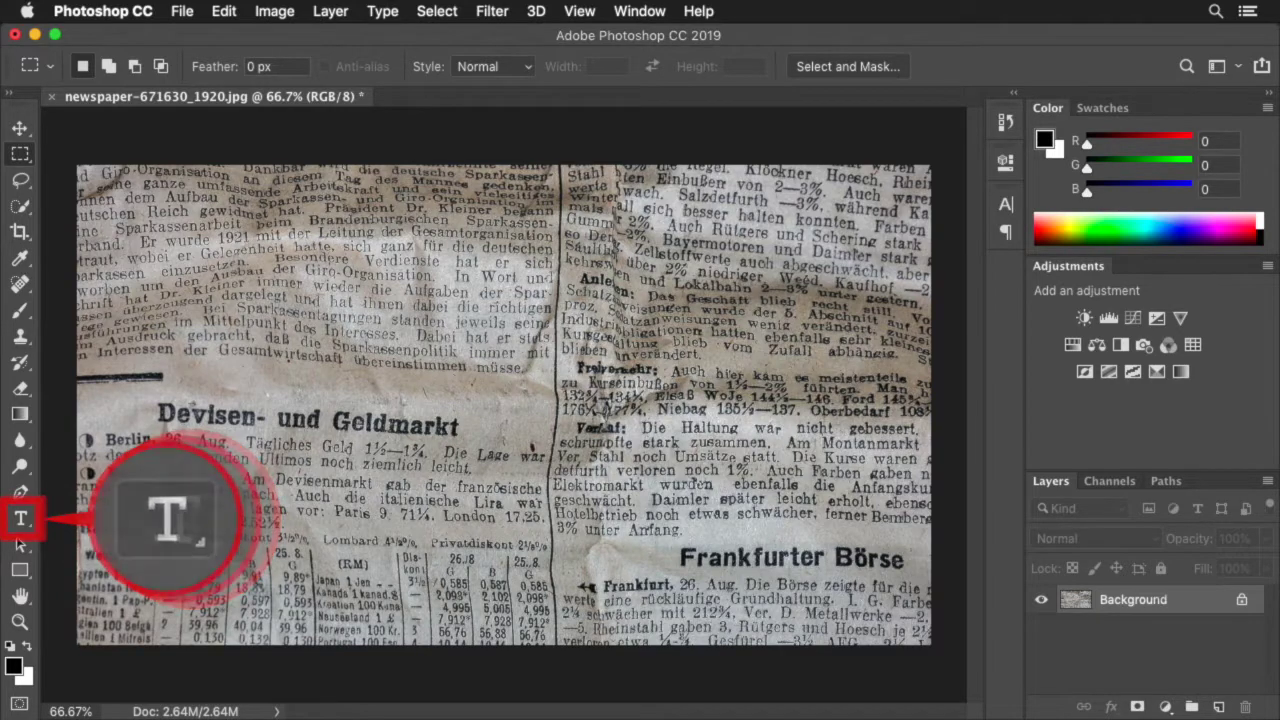
Step: Add a type layer reading SCORCH in black 250 pt Stencil Gothic BE across the photo
left_click(21, 521)
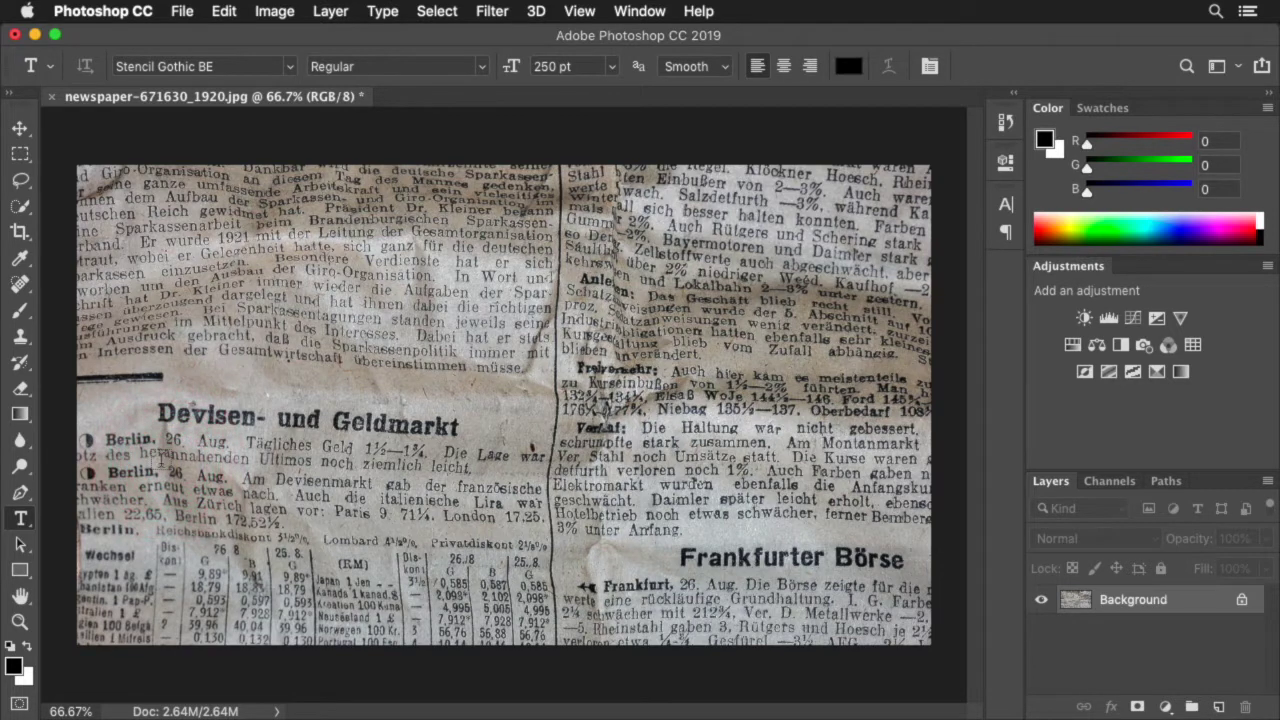
left_click(160, 462)
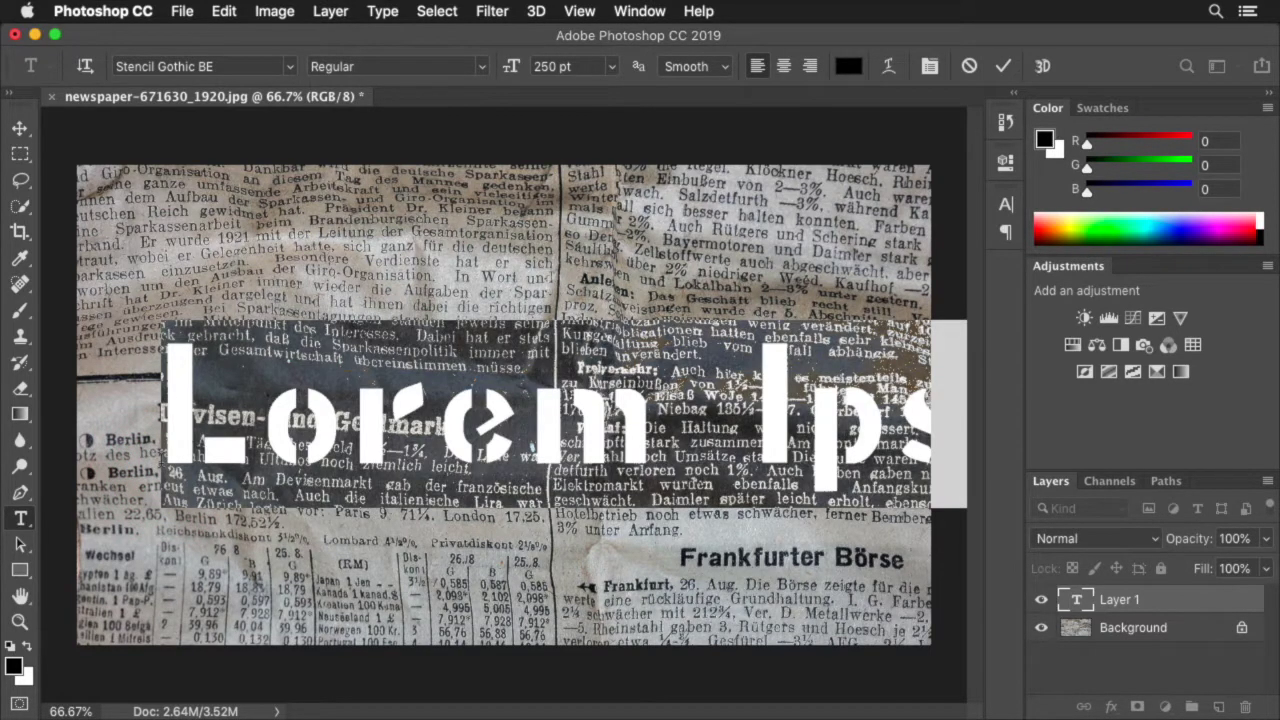
type("SCORC")
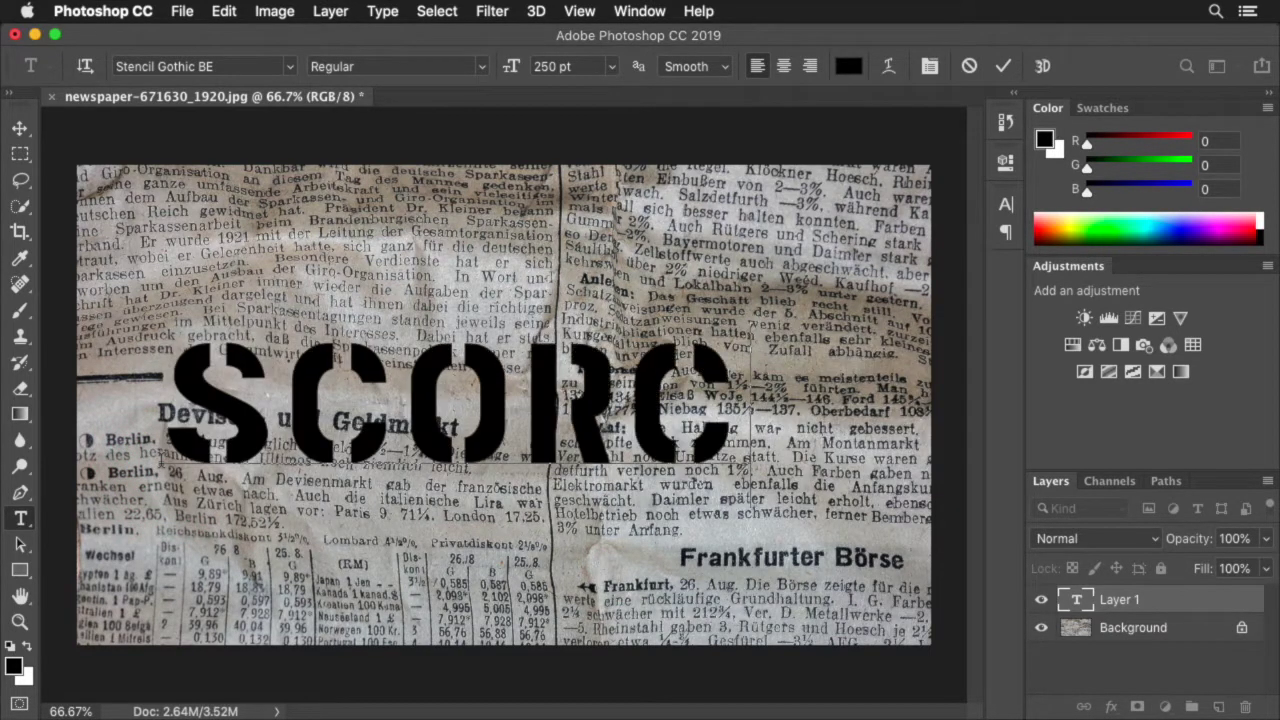
type("H")
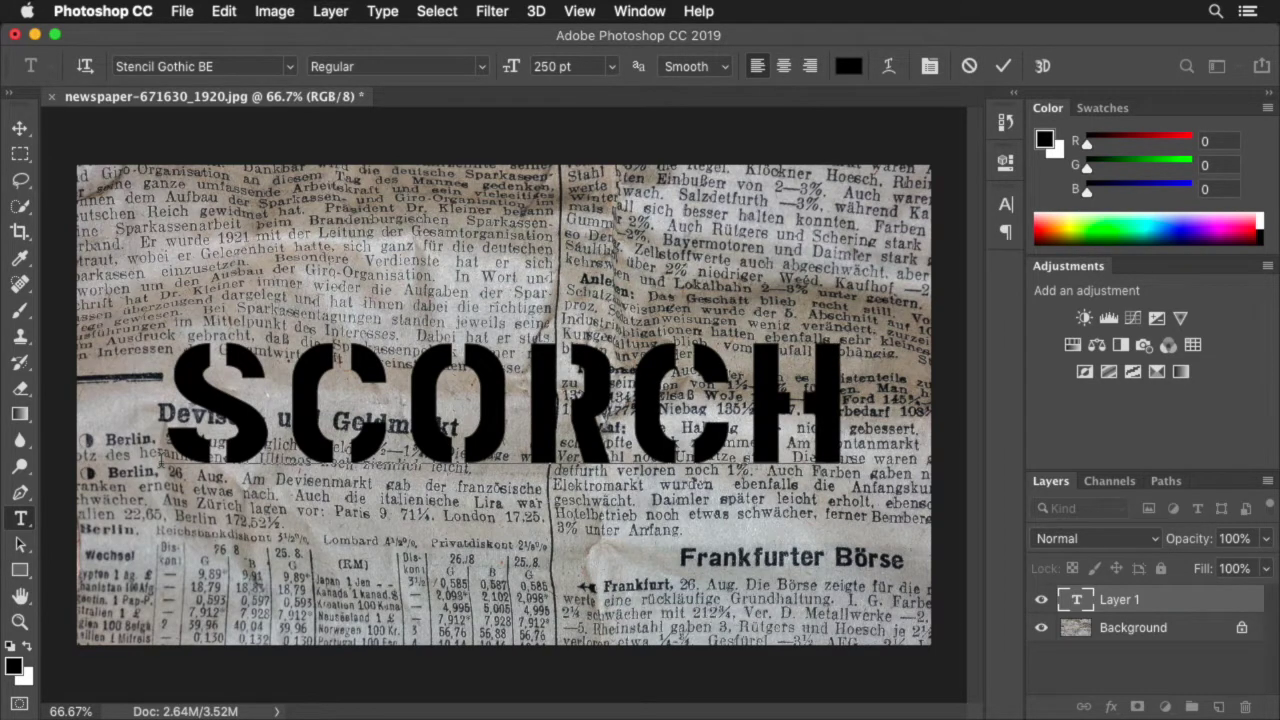
key("KP_Enter")
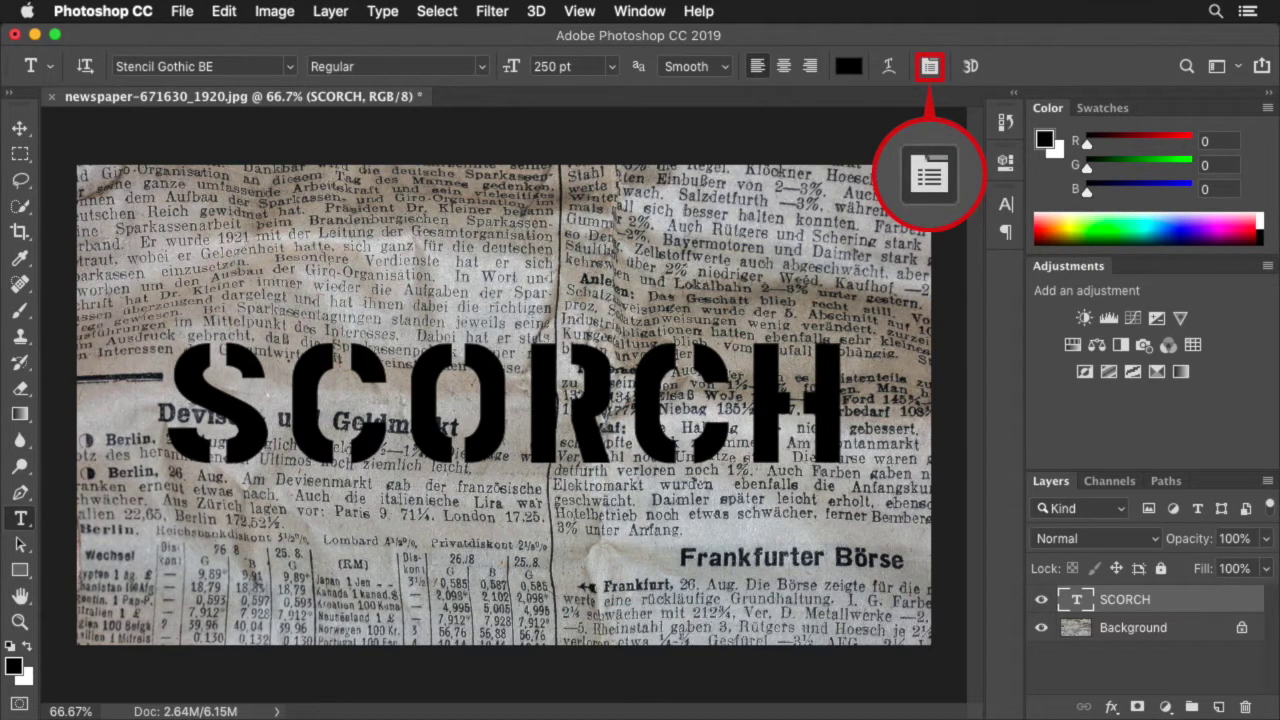
left_click(930, 67)
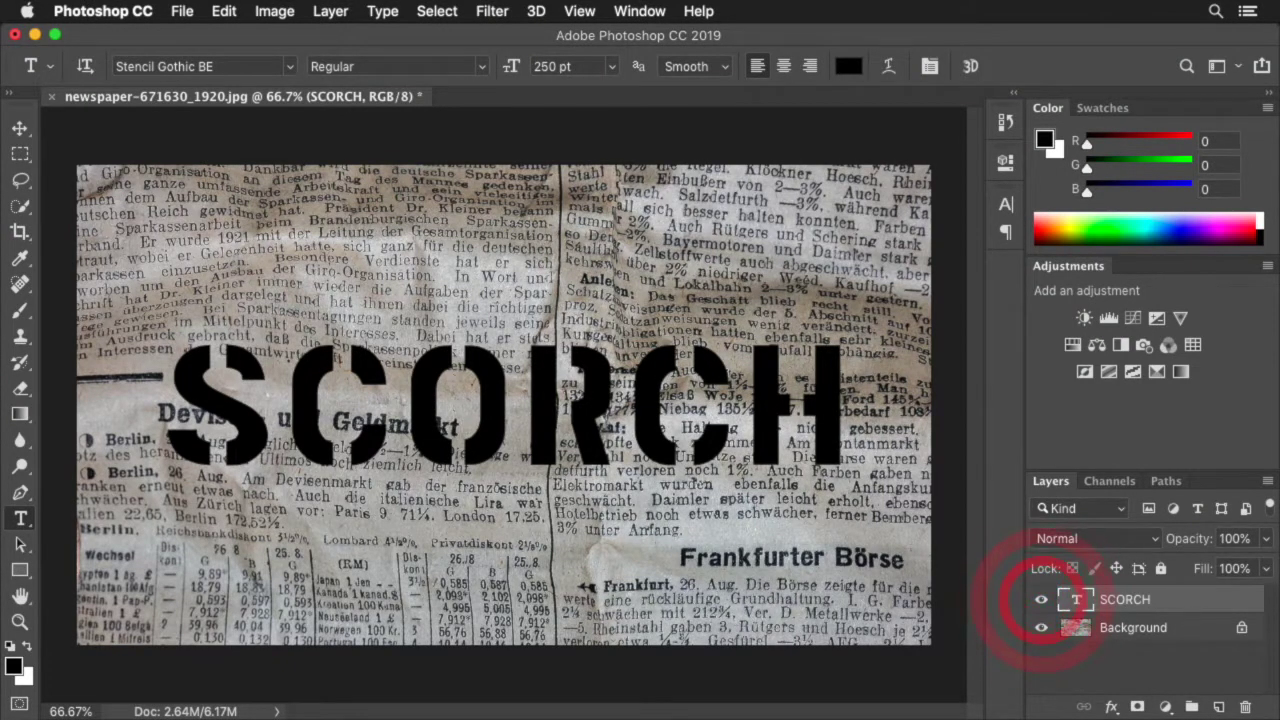
Step: Hide the SCORCH text layer, load its letters as a selection, and add a Solid Color fill layer
left_click(1041, 600)
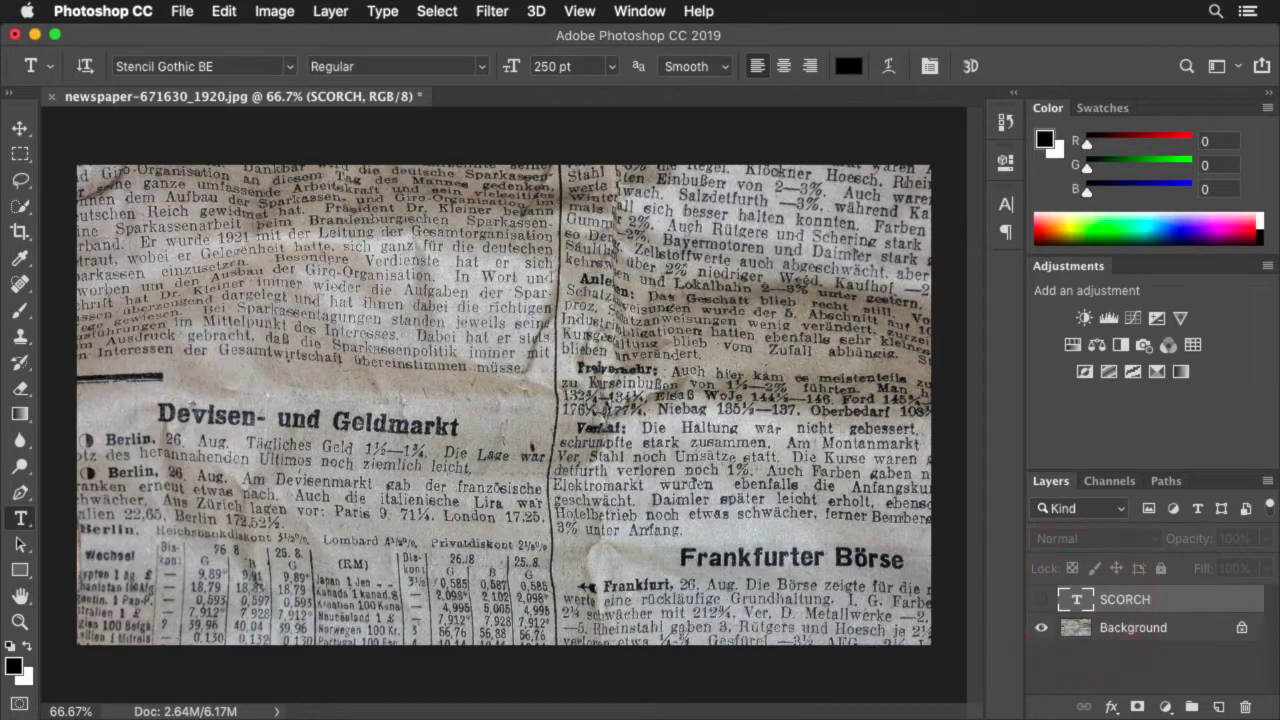
key("super")
left_click(1076, 604, "super")
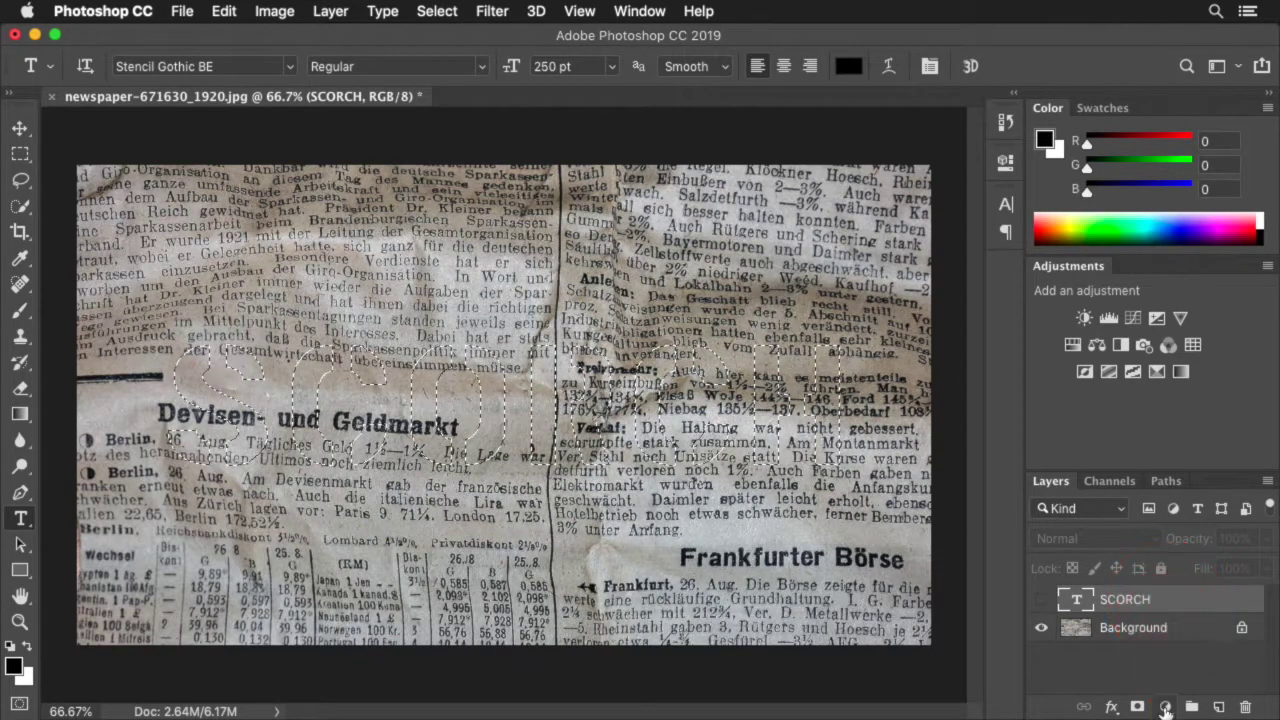
left_click(1165, 707)
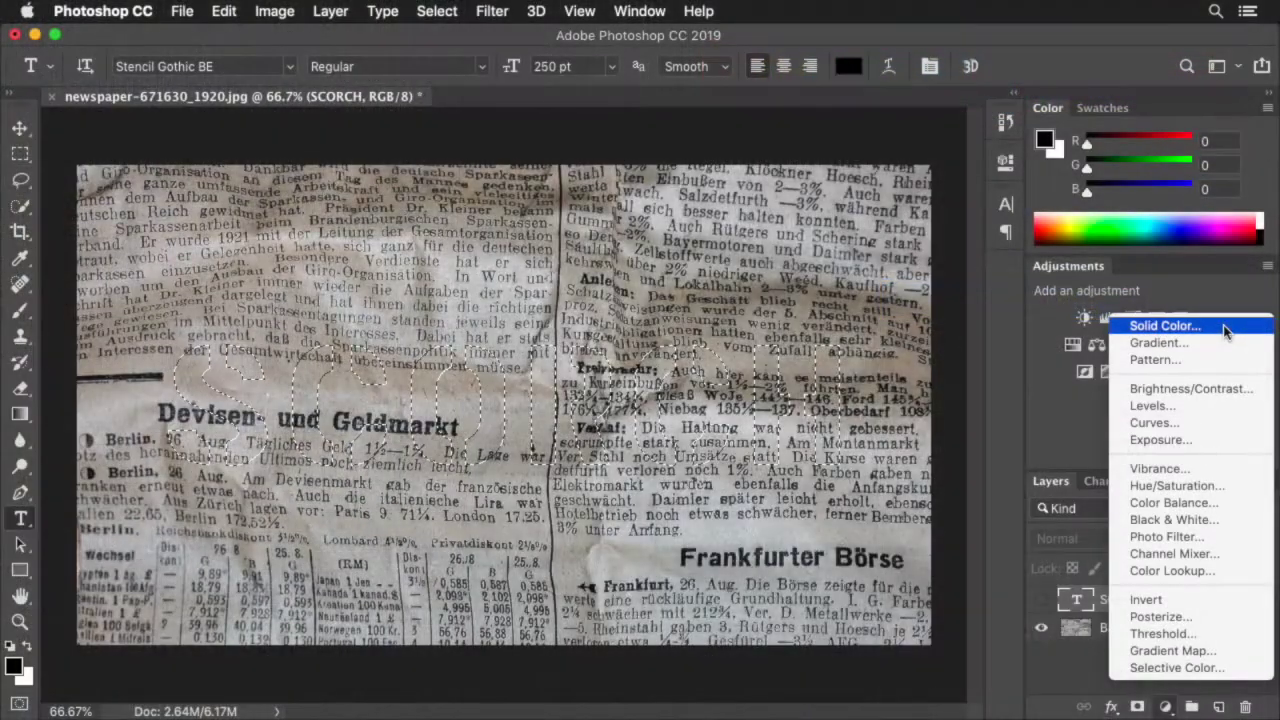
left_click(1226, 331)
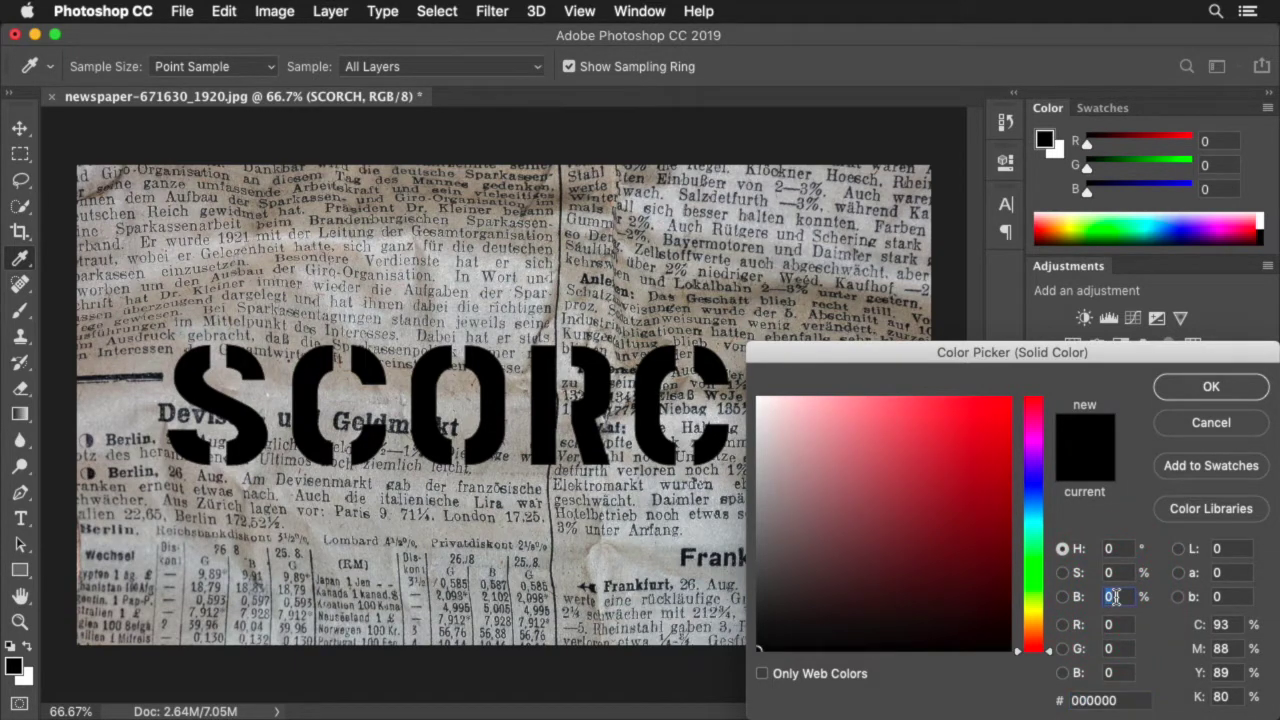
Step: Set the fill colour to light grey (Brightness 90, e5e5e5) and select the fill layer's mask
type("90")
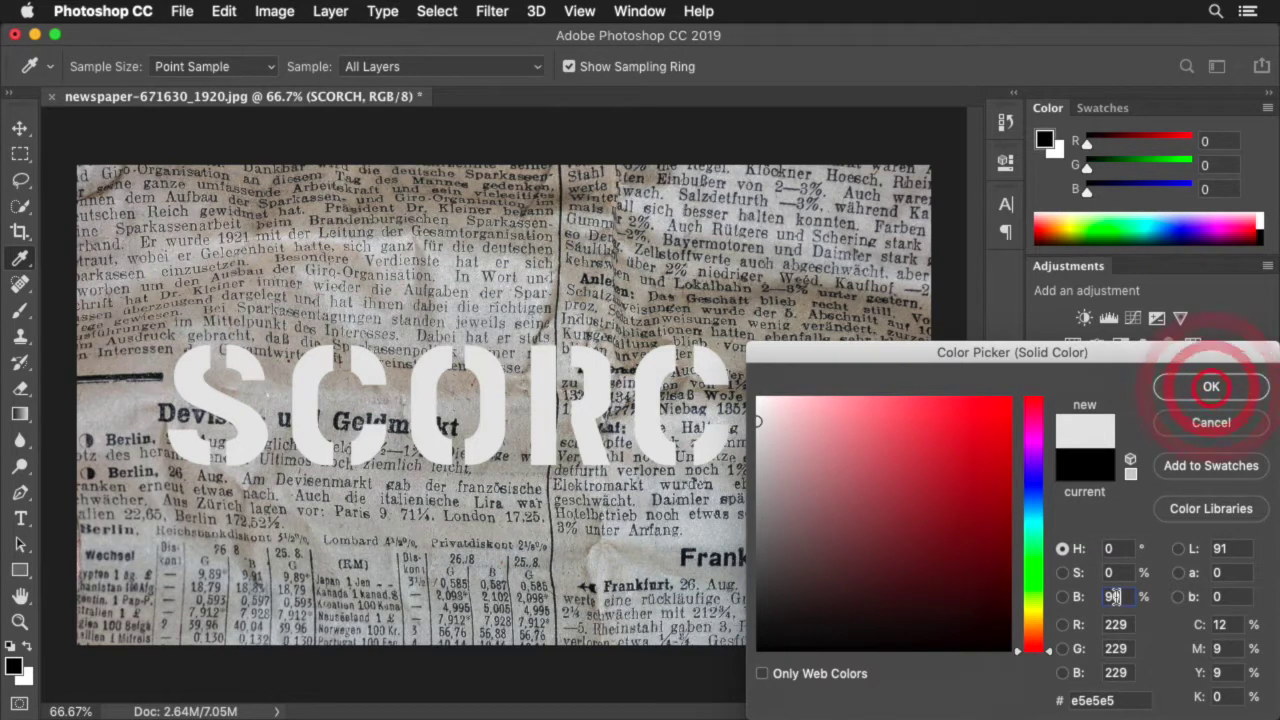
left_click(1213, 387)
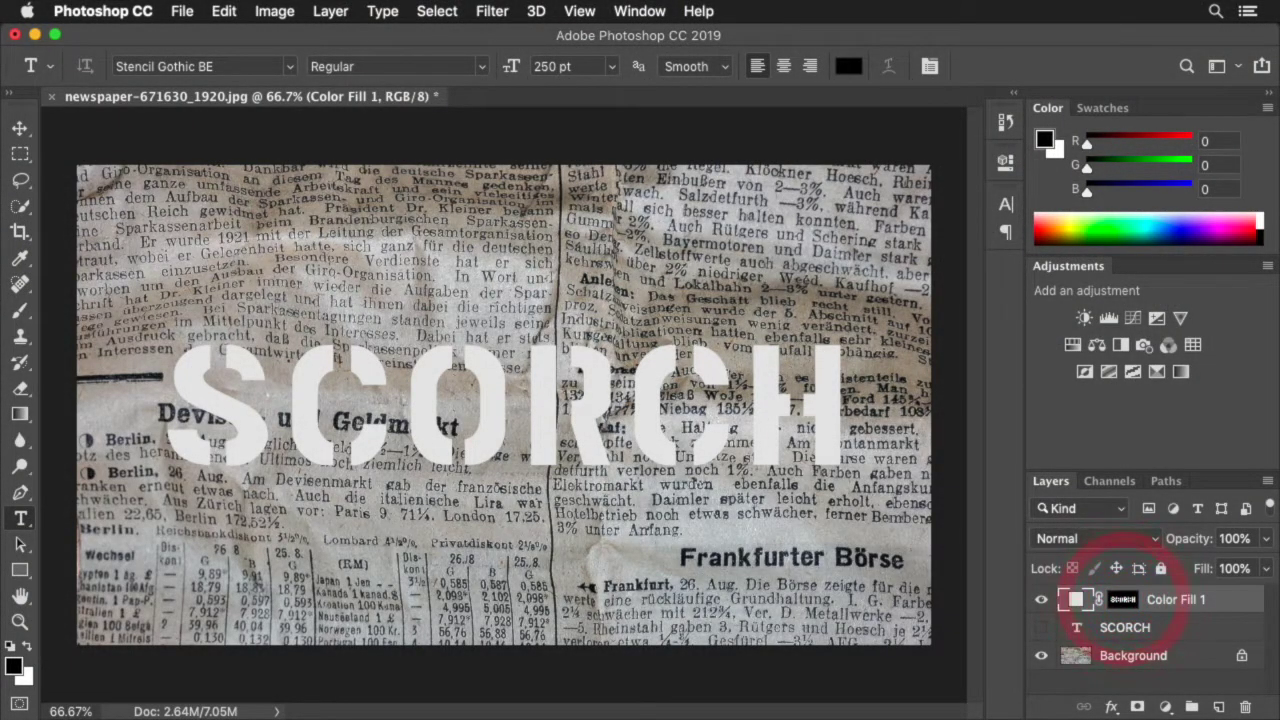
left_click(1122, 601)
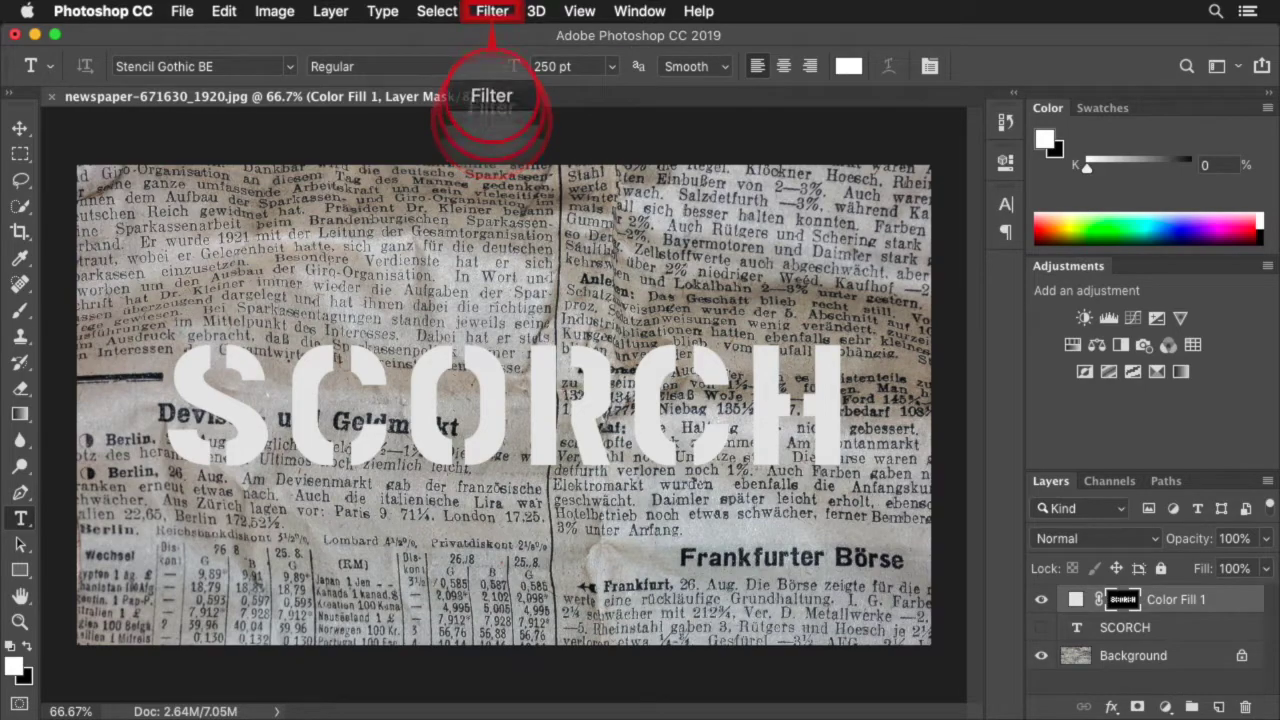
Step: Apply the Filter Gallery's Brush Strokes > Spatter to the mask, Spray Radius 12, Smoothness 5
left_click(493, 11)
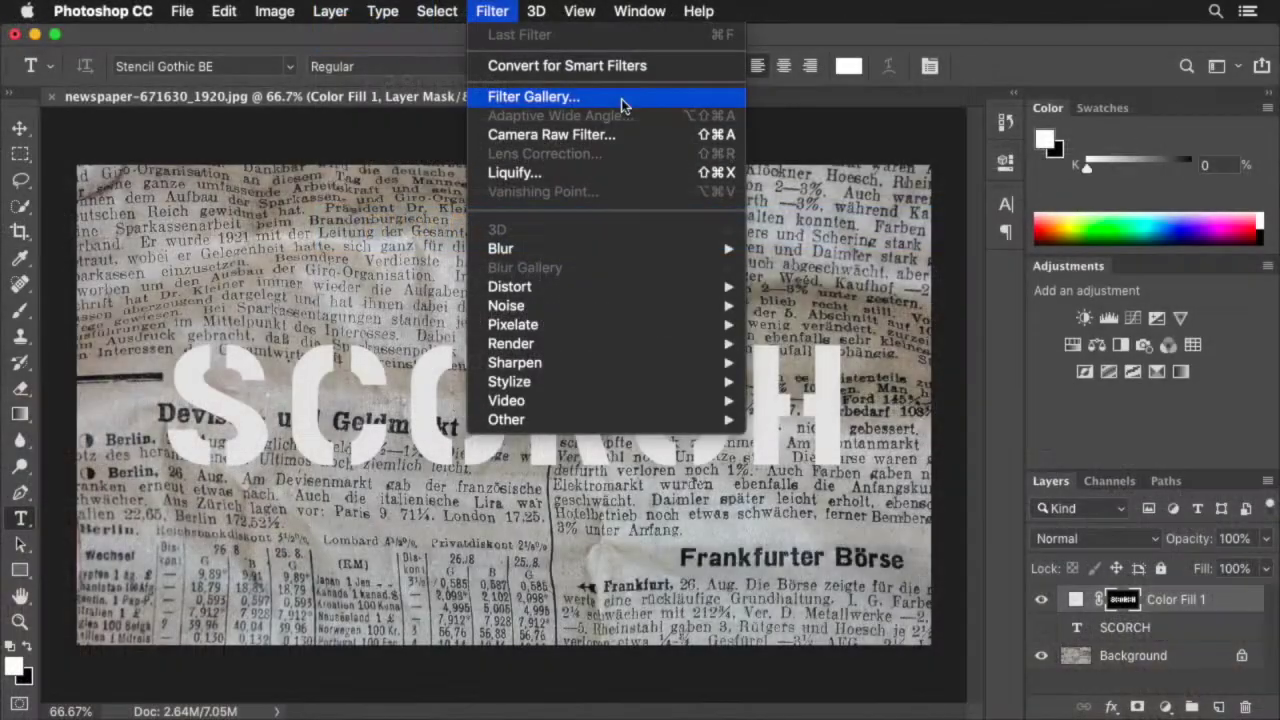
left_click(621, 101)
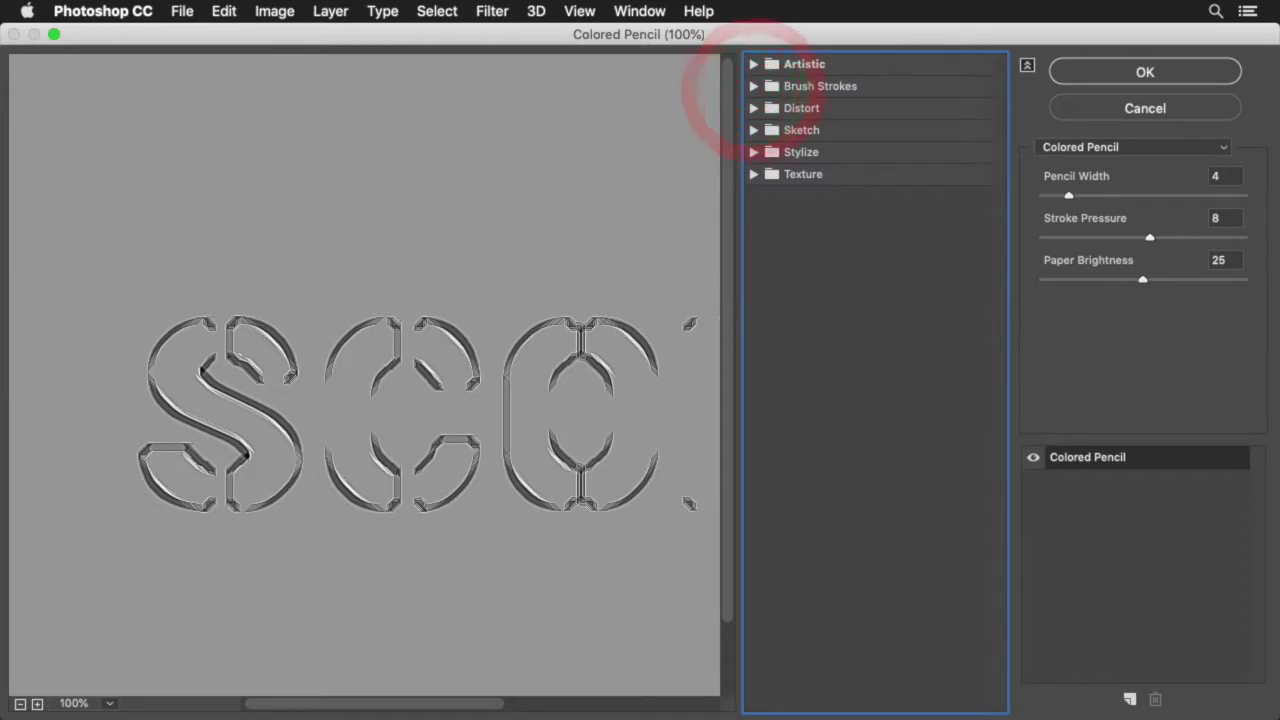
left_click(753, 86)
left_click(947, 204)
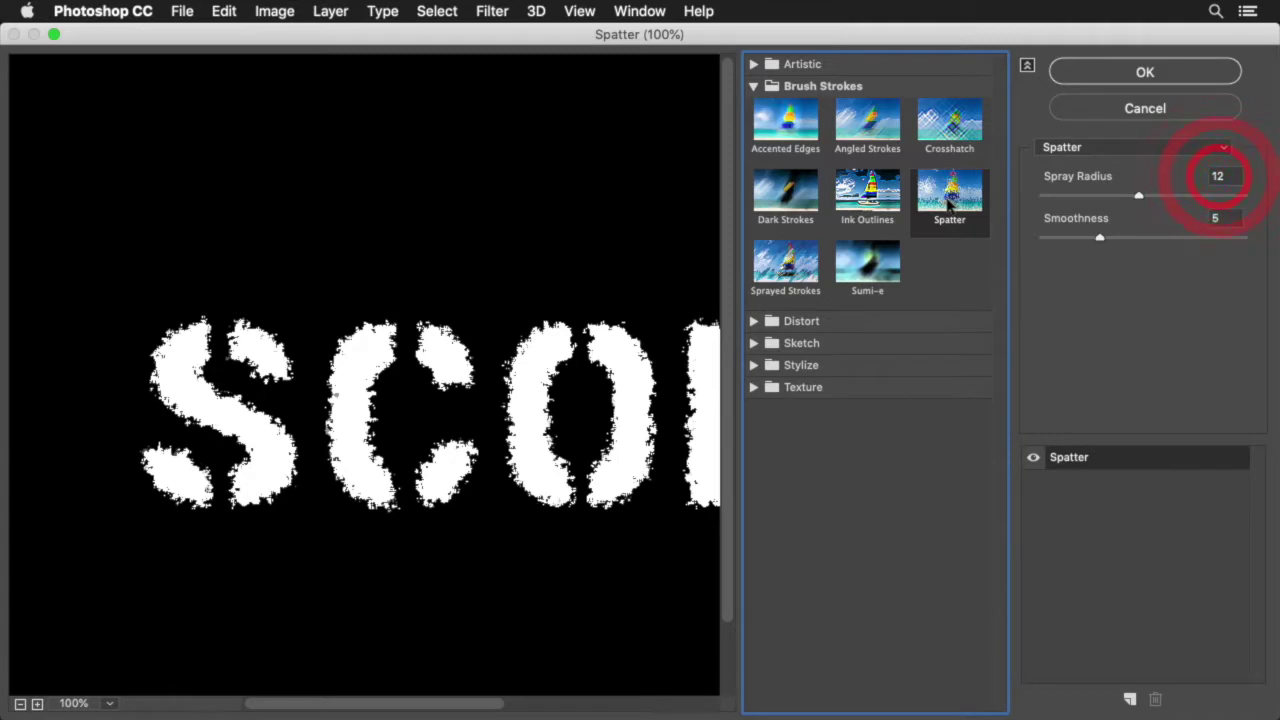
left_click(1218, 218)
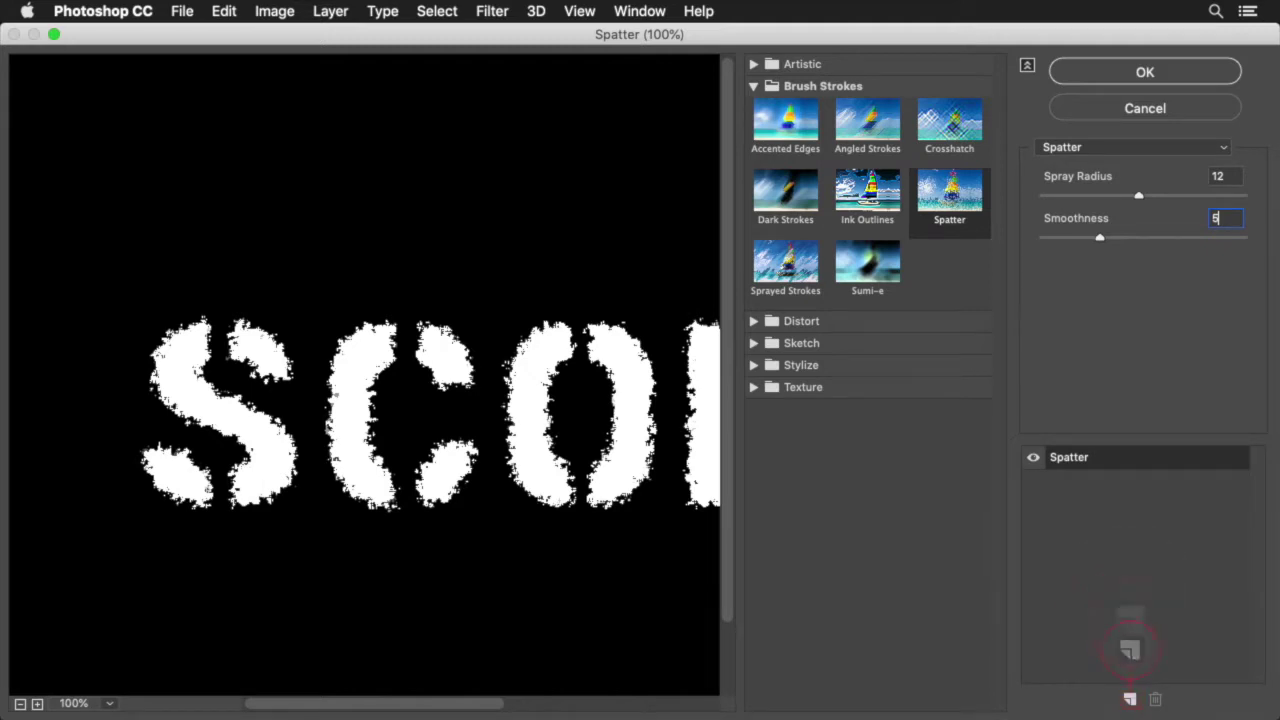
Step: Add a second effect layer in the Filter Gallery and switch it to Stamp
left_click(1129, 699)
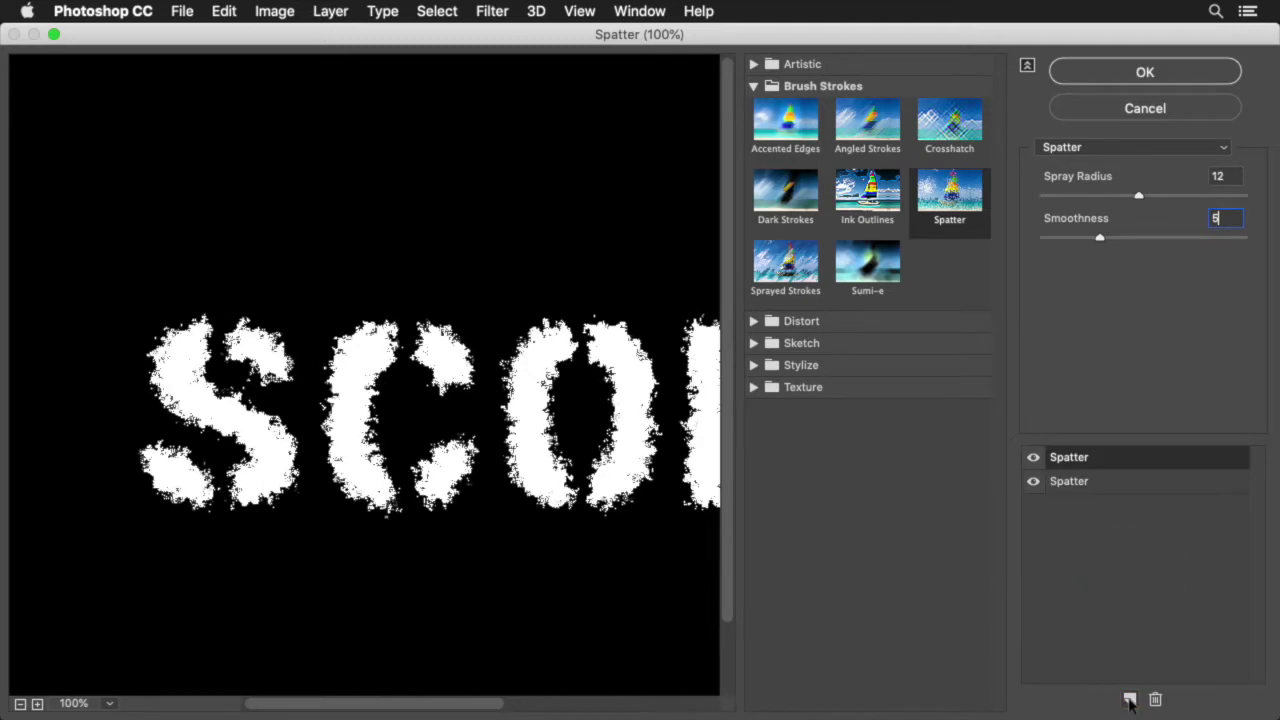
left_click(754, 87)
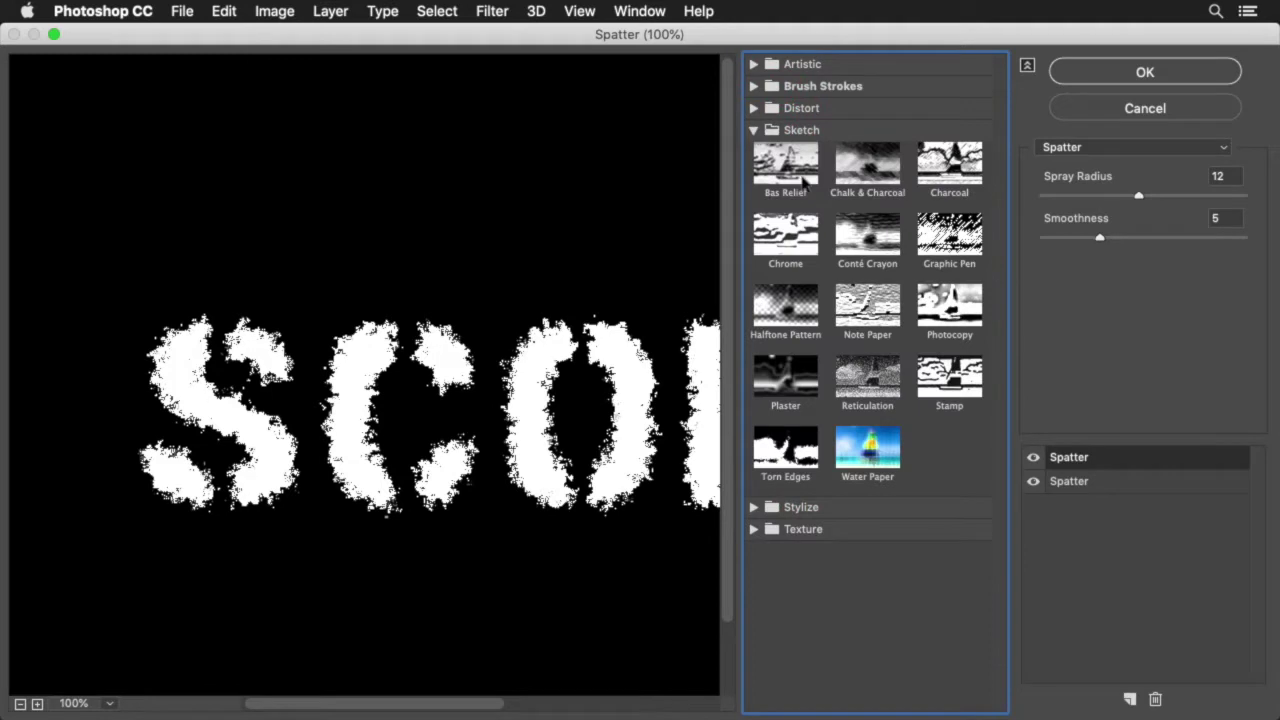
left_click(948, 375)
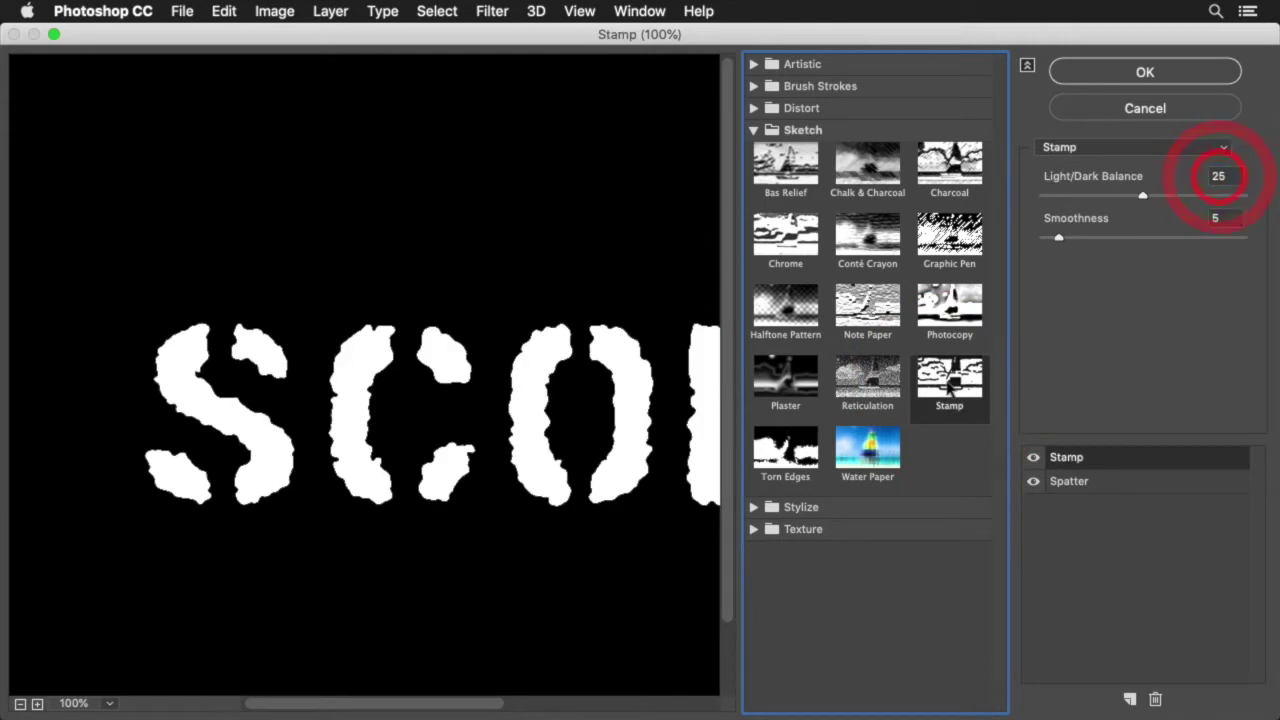
Step: Set Stamp to Light/Dark Balance 25 and Smoothness 5, then apply the filters
left_click(1225, 218)
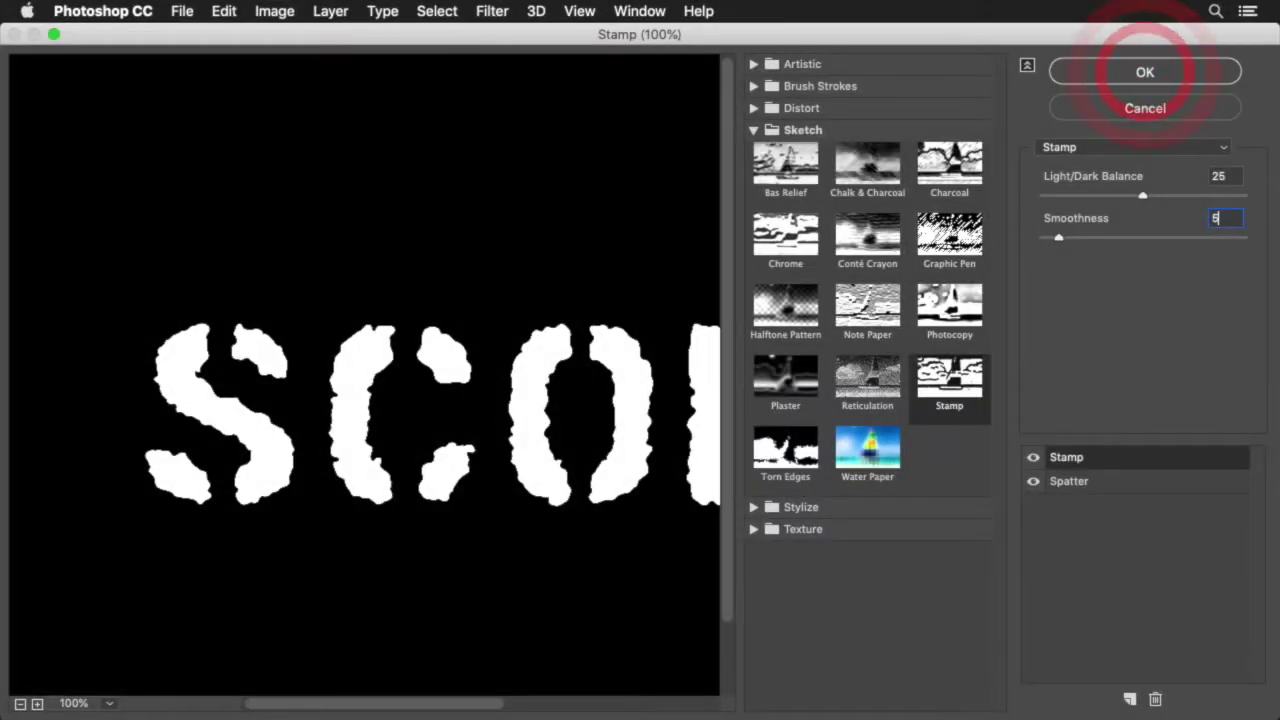
left_click(1161, 70)
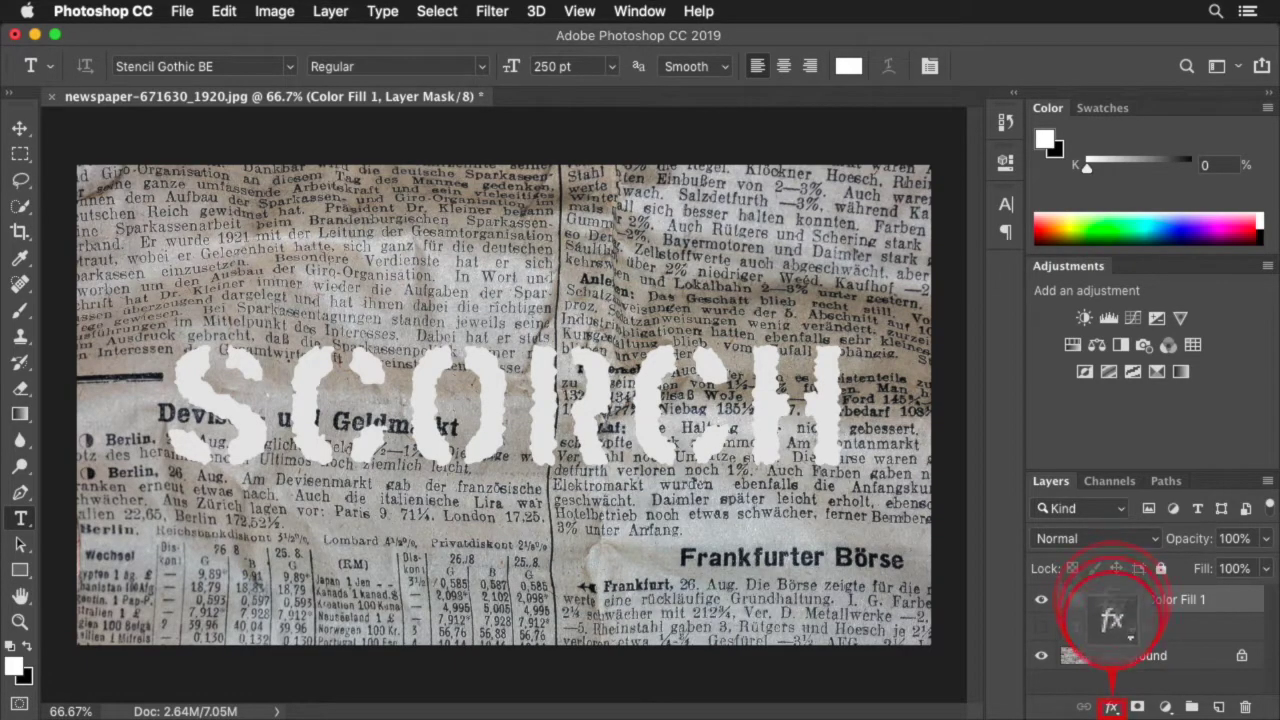
Step: Add an Inner Shadow layer style to the SCORCH Color Fill layer
left_click(1111, 707)
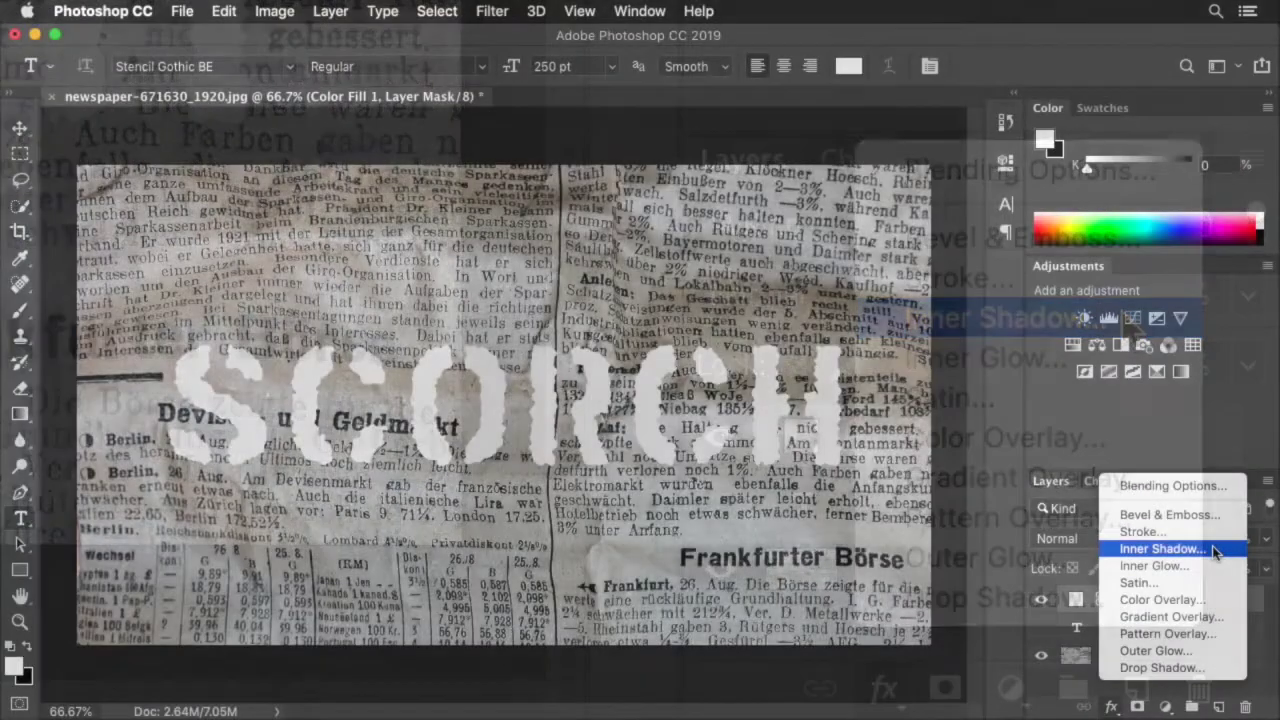
left_click(1213, 549)
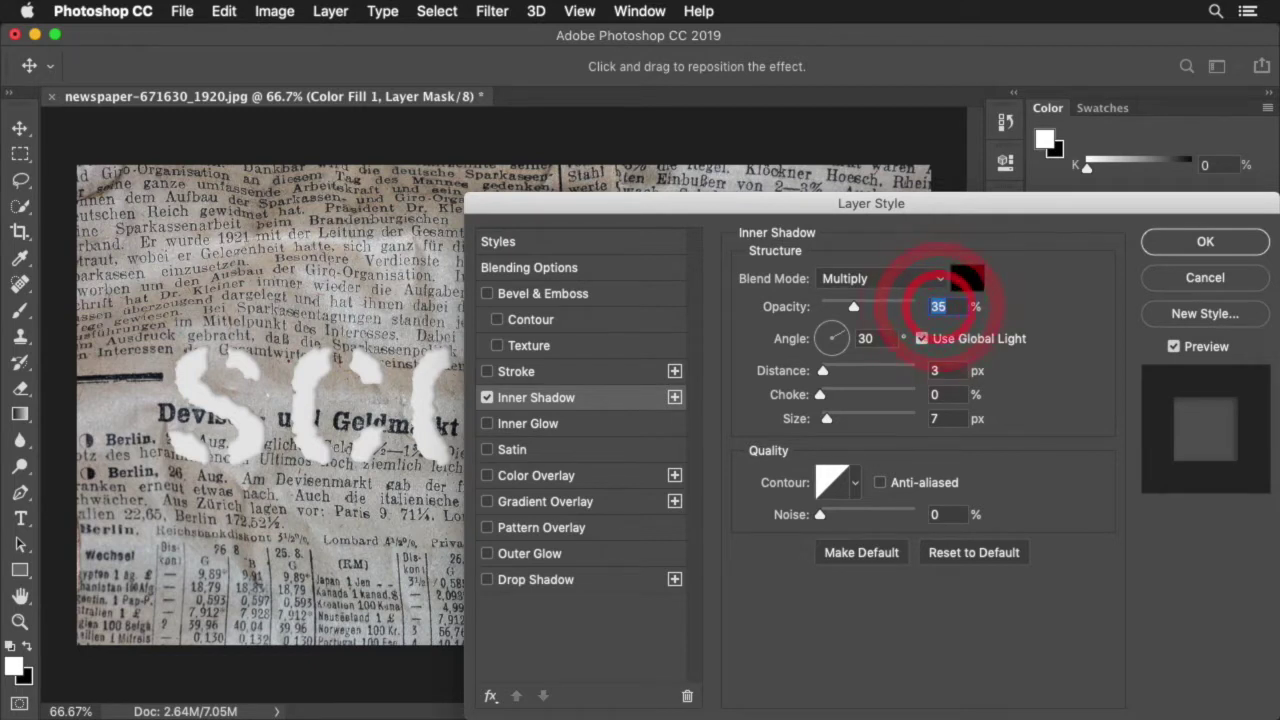
Step: Give the Inner Shadow 60% opacity, its own 120° angle, 12 px distance and 10 px size
type("60")
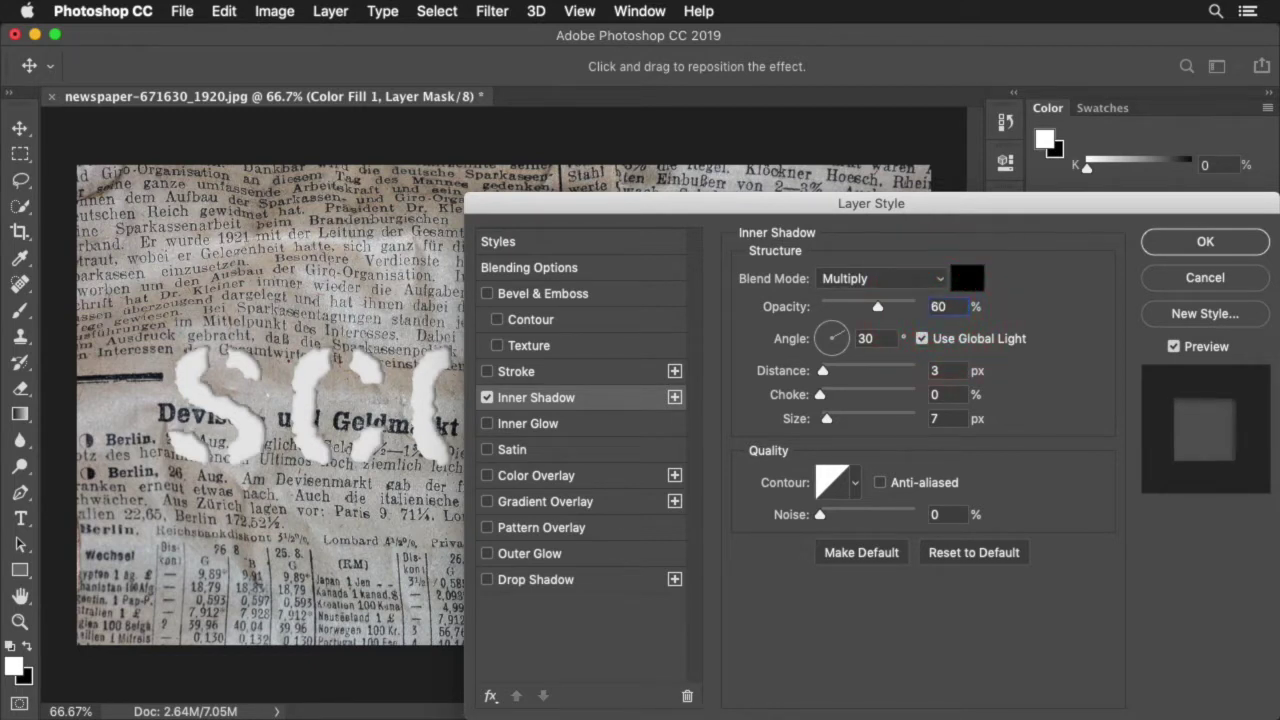
left_click(922, 340)
double_click(876, 338)
type("120")
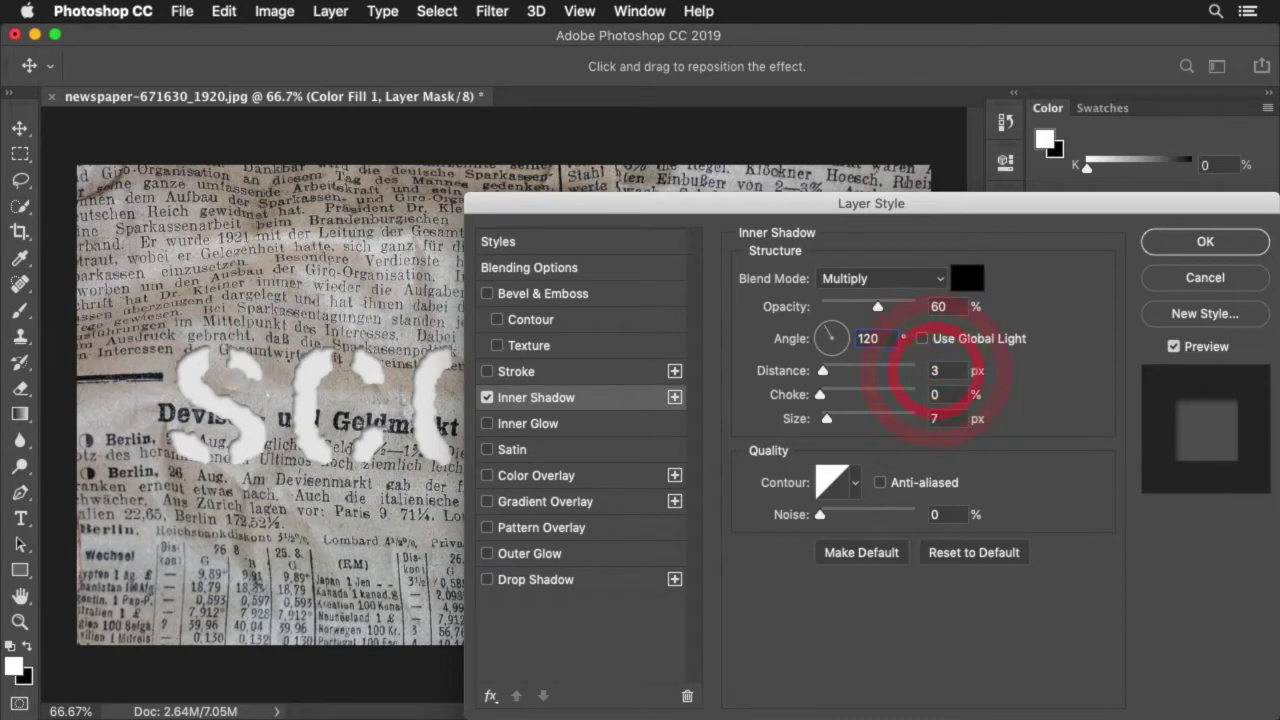
type("1")
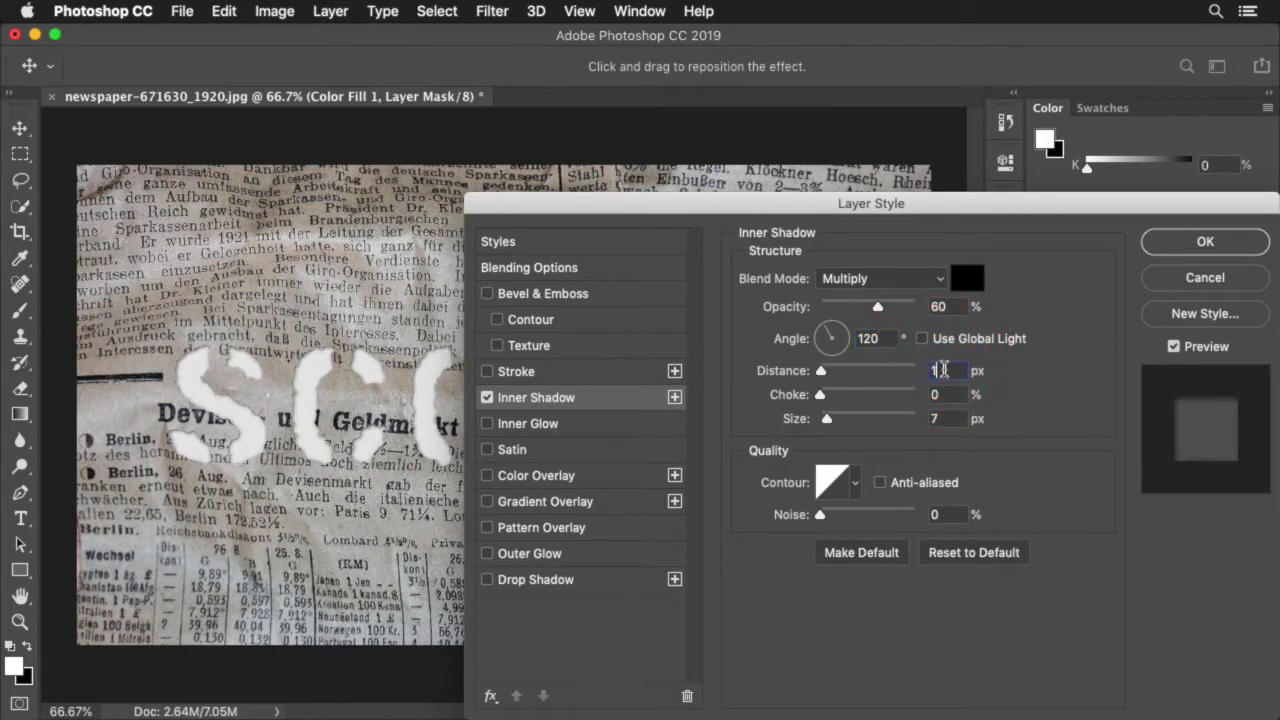
type("2")
double_click(939, 418)
type("10")
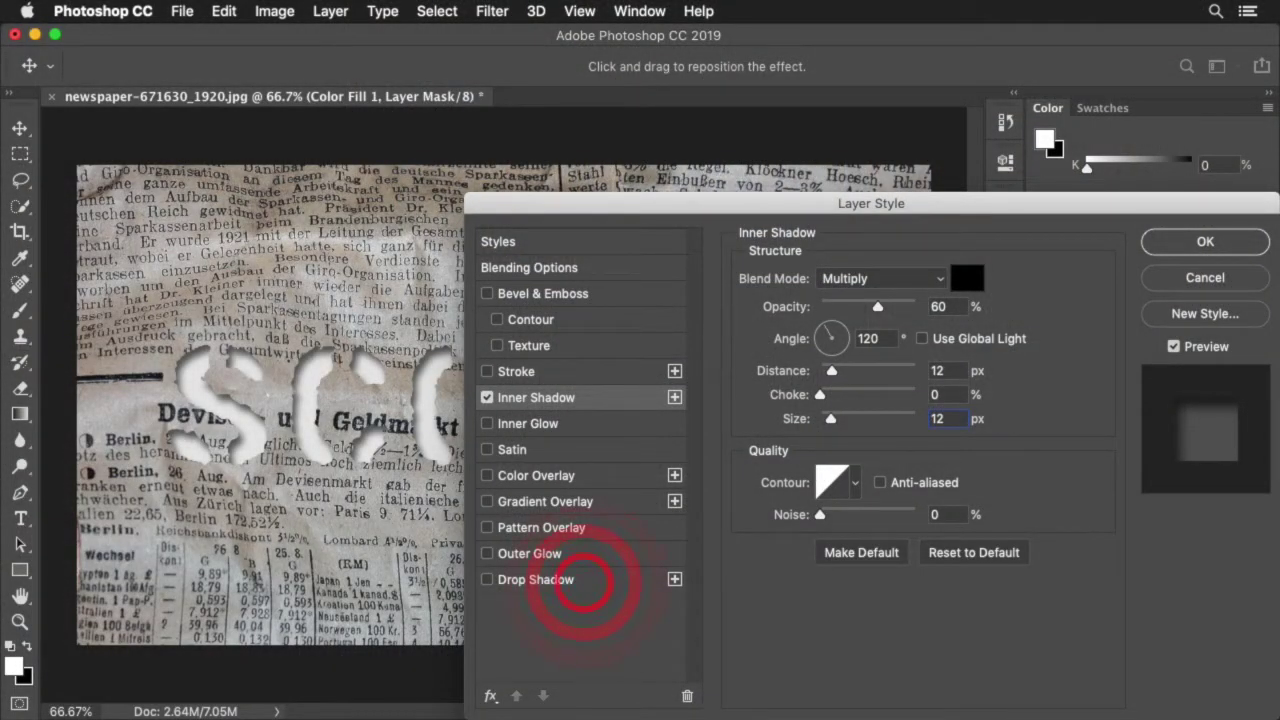
Step: Add a Drop Shadow at 100% opacity to the letters' layer style
left_click(580, 589)
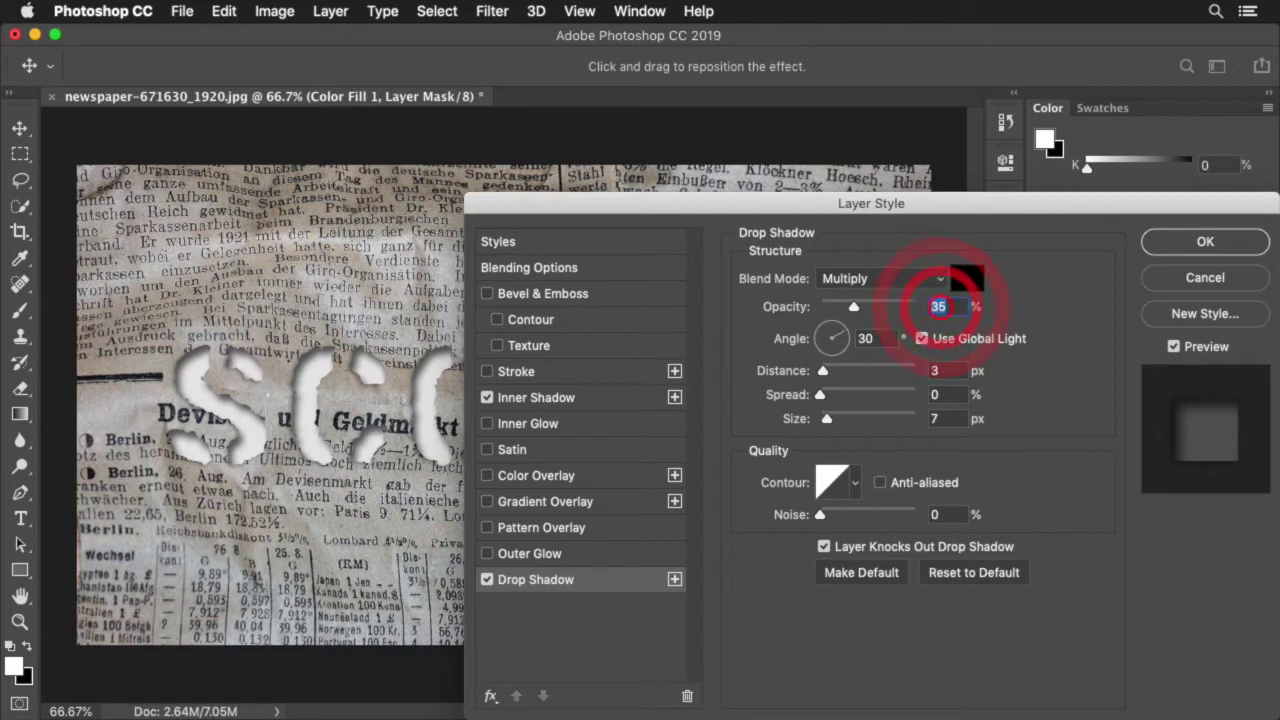
type("100")
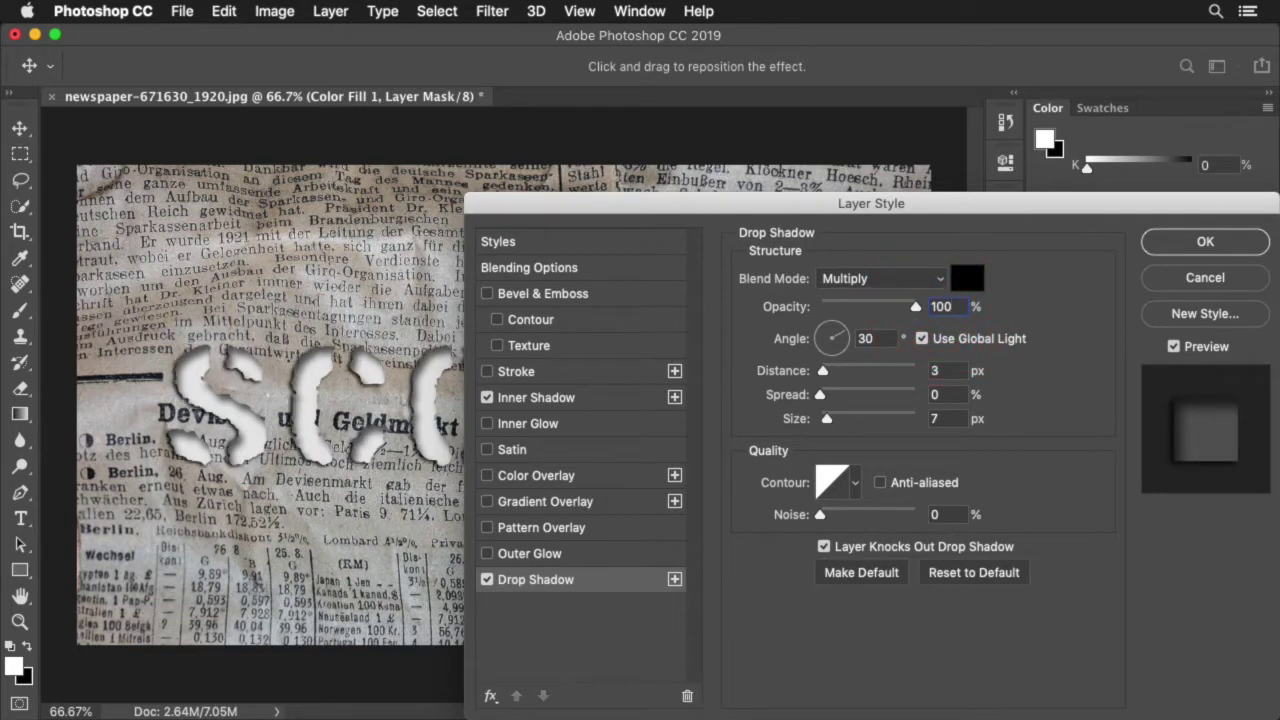
left_click(967, 279)
Step: Change the drop shadow colour to dark brown #5e3b13
left_click(967, 281)
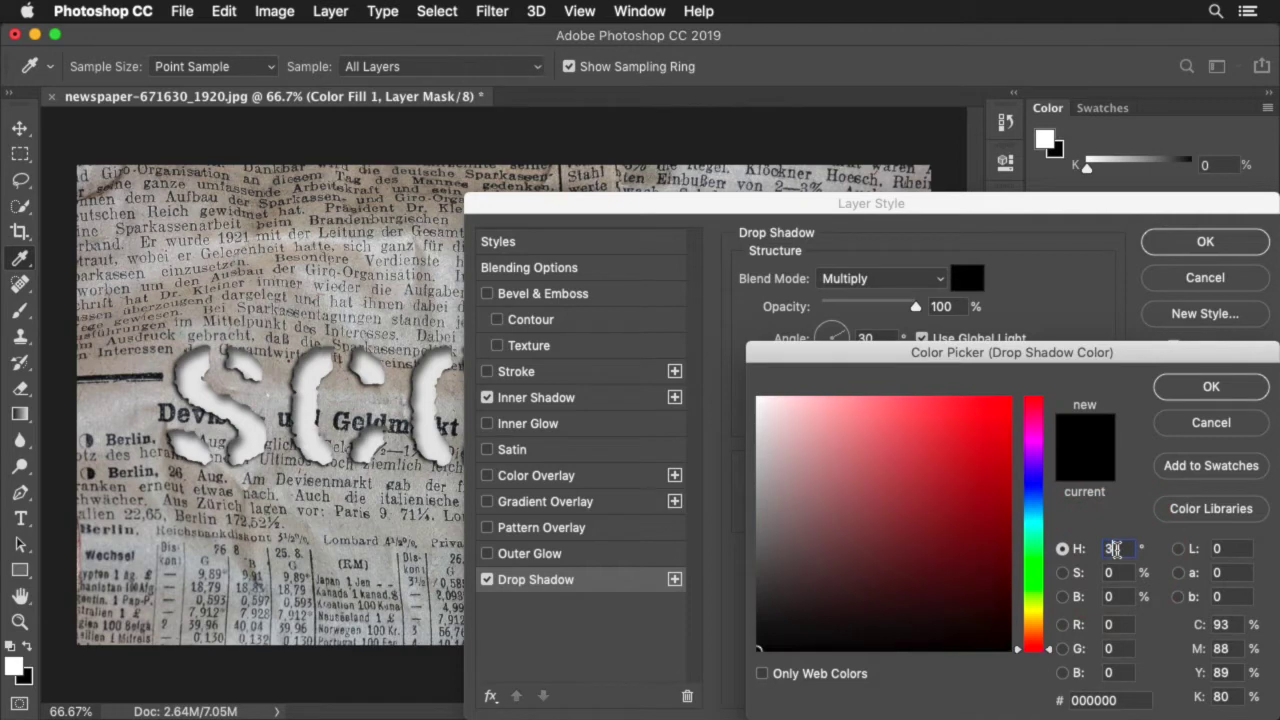
type("2")
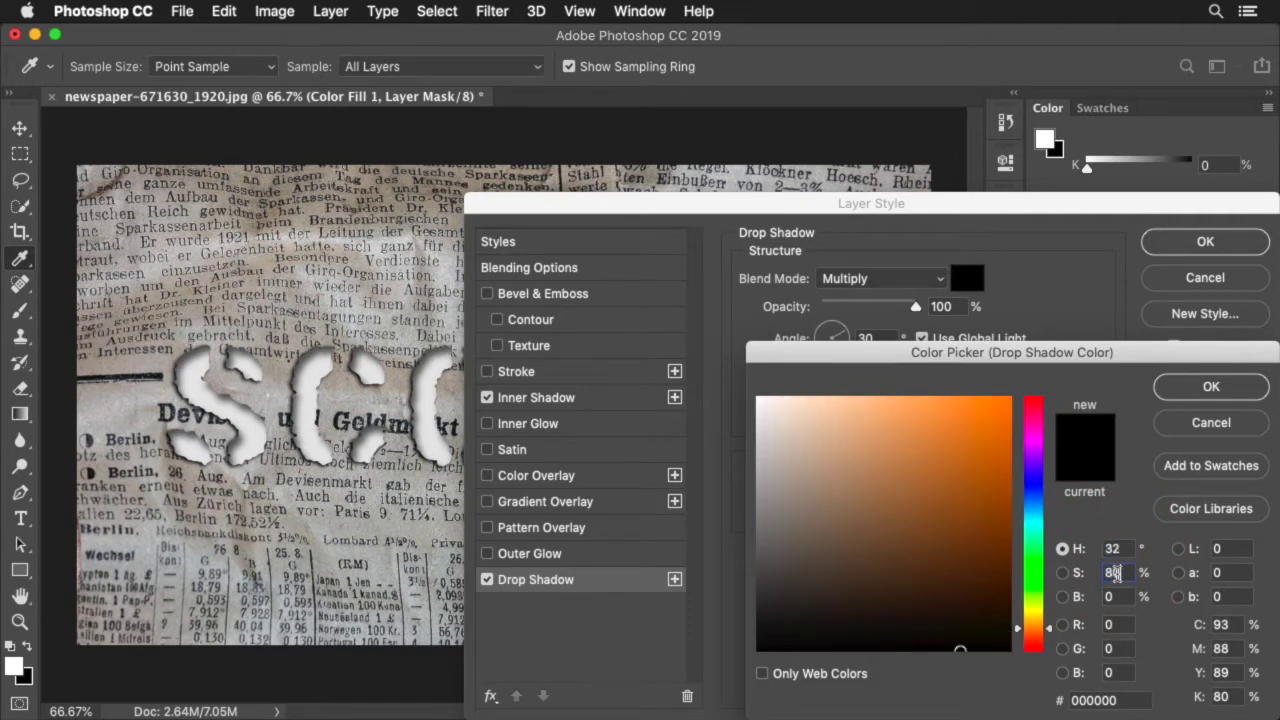
type("37")
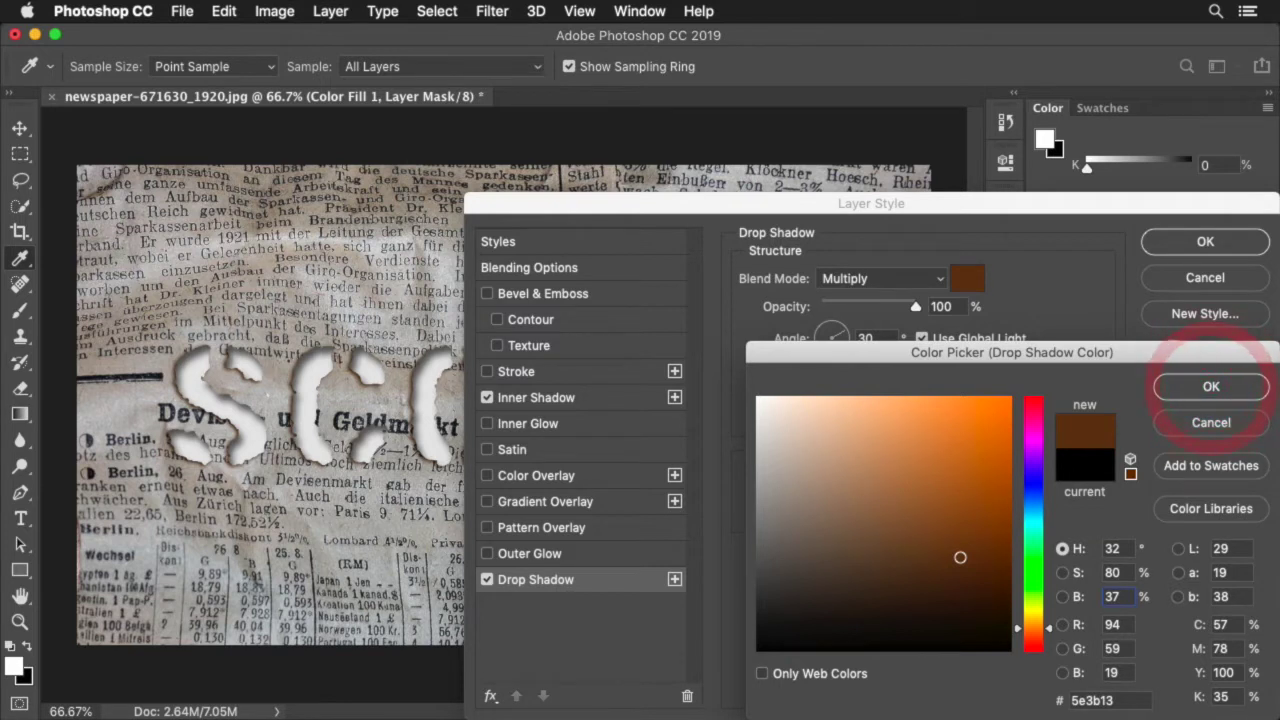
left_click(1227, 391)
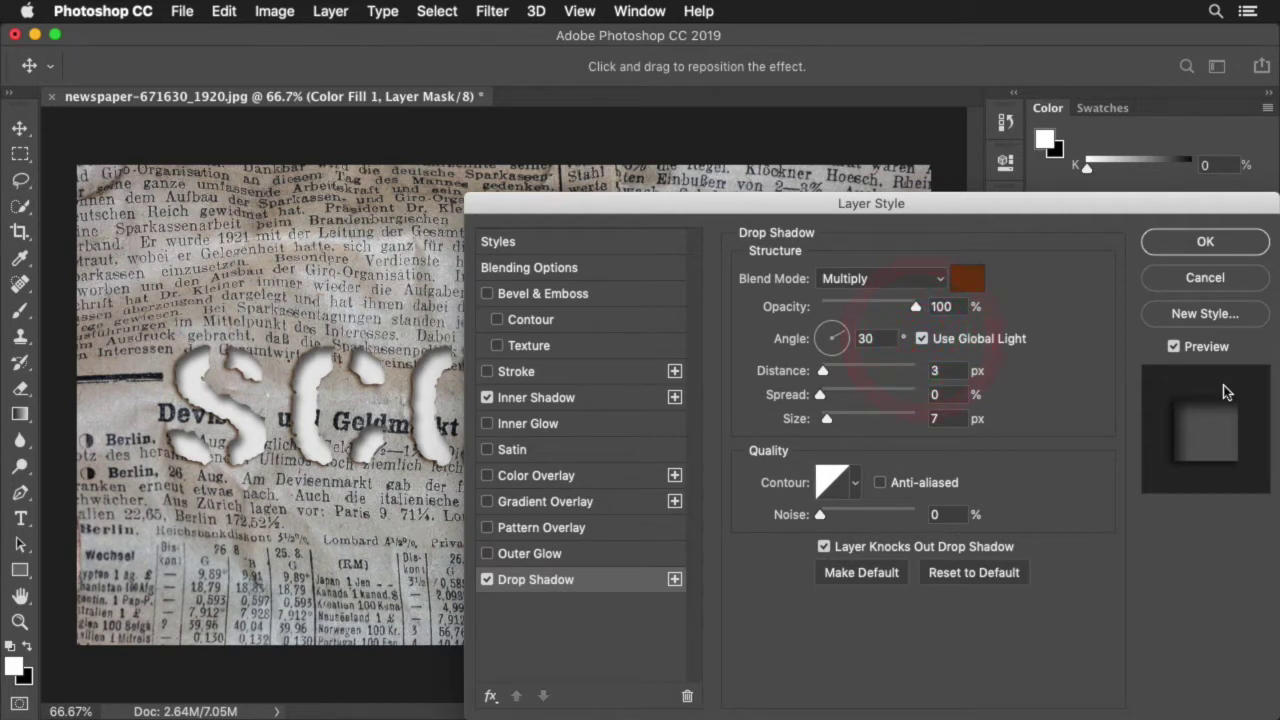
Step: Set the drop shadow to its own angle, 0 px distance, 35% spread, 16 px size; enable Outer Glow
left_click(922, 339)
double_click(938, 370)
type("0")
double_click(940, 395)
type("35")
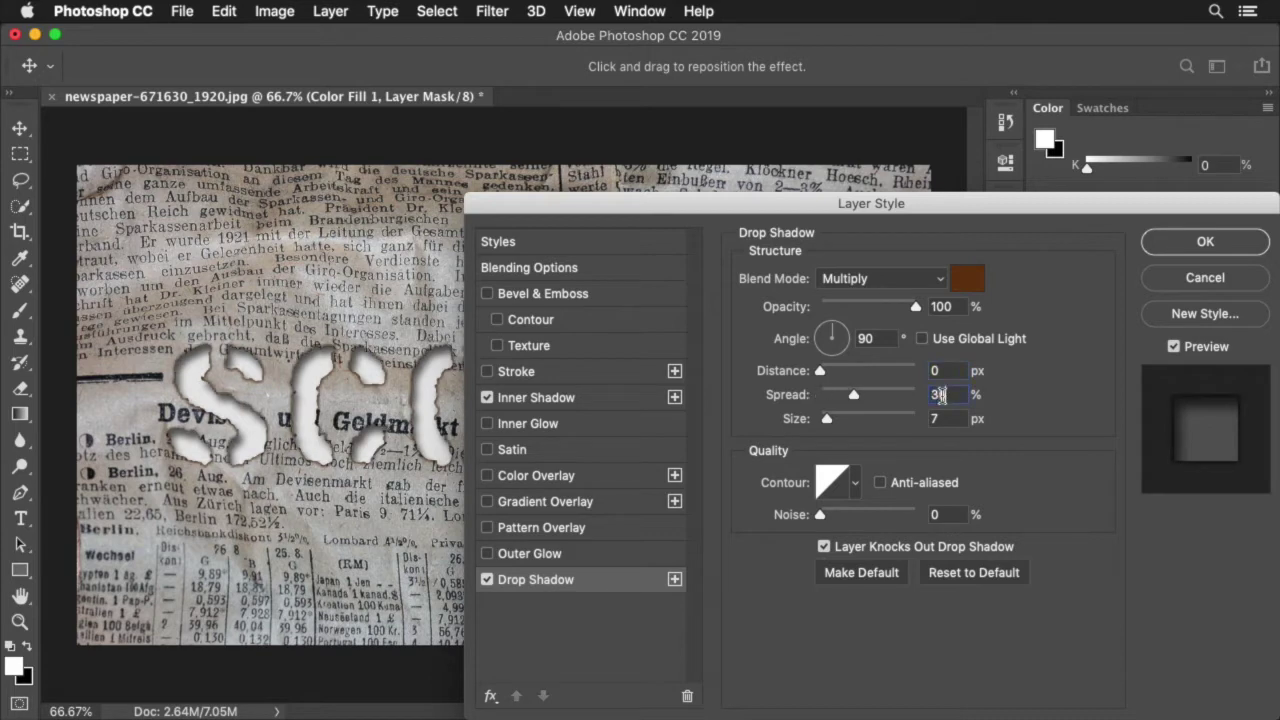
type("16")
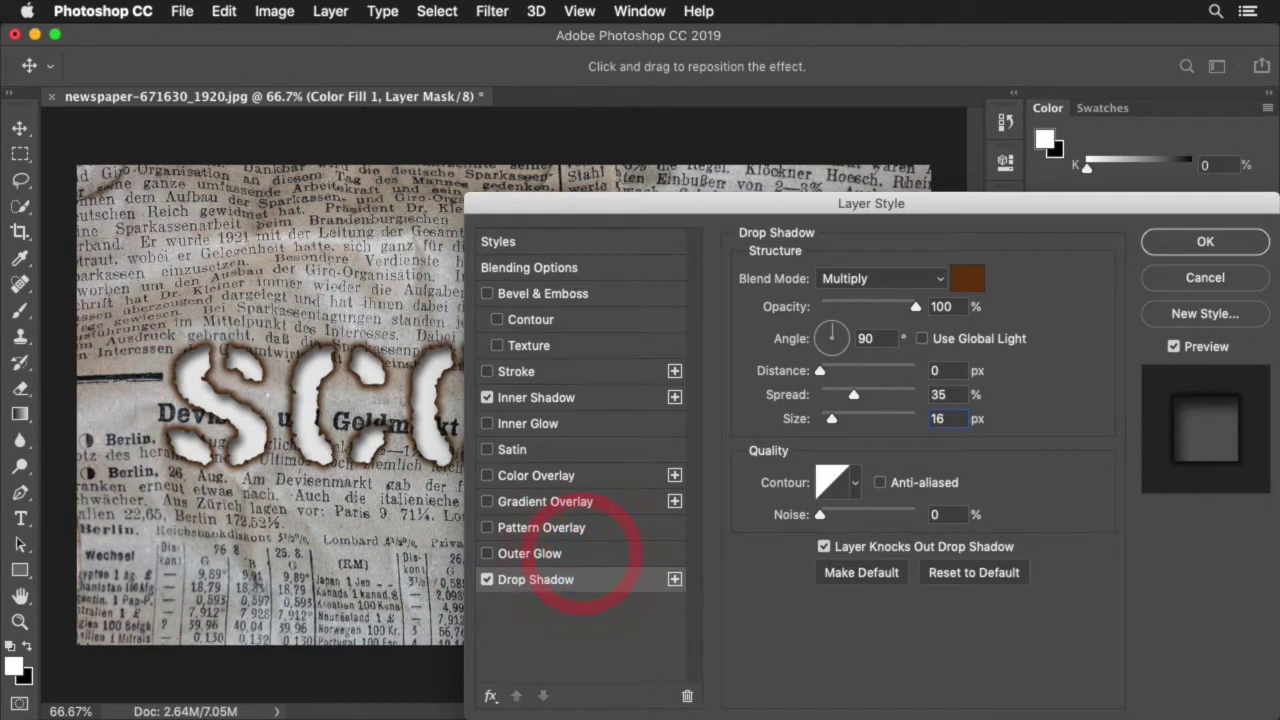
left_click(578, 558)
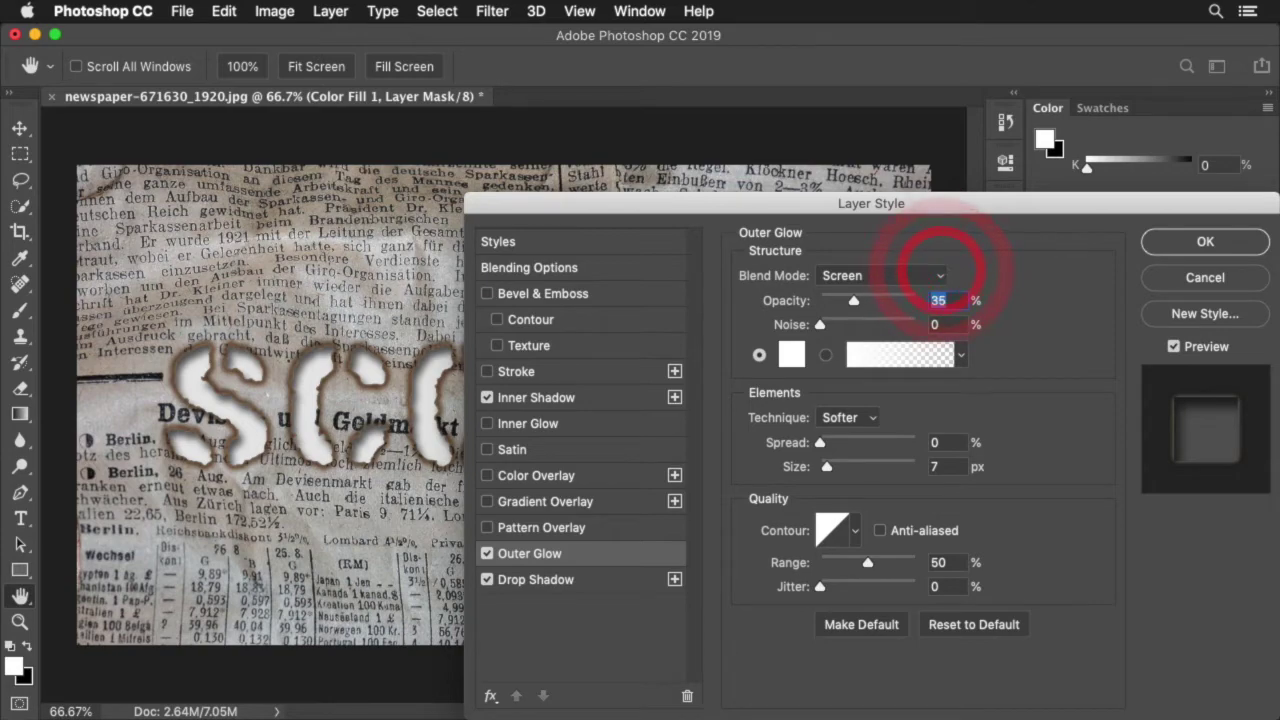
Step: Set the outer glow to Multiply, 100% opacity and 15% noise, and open its gradient
left_click(940, 277)
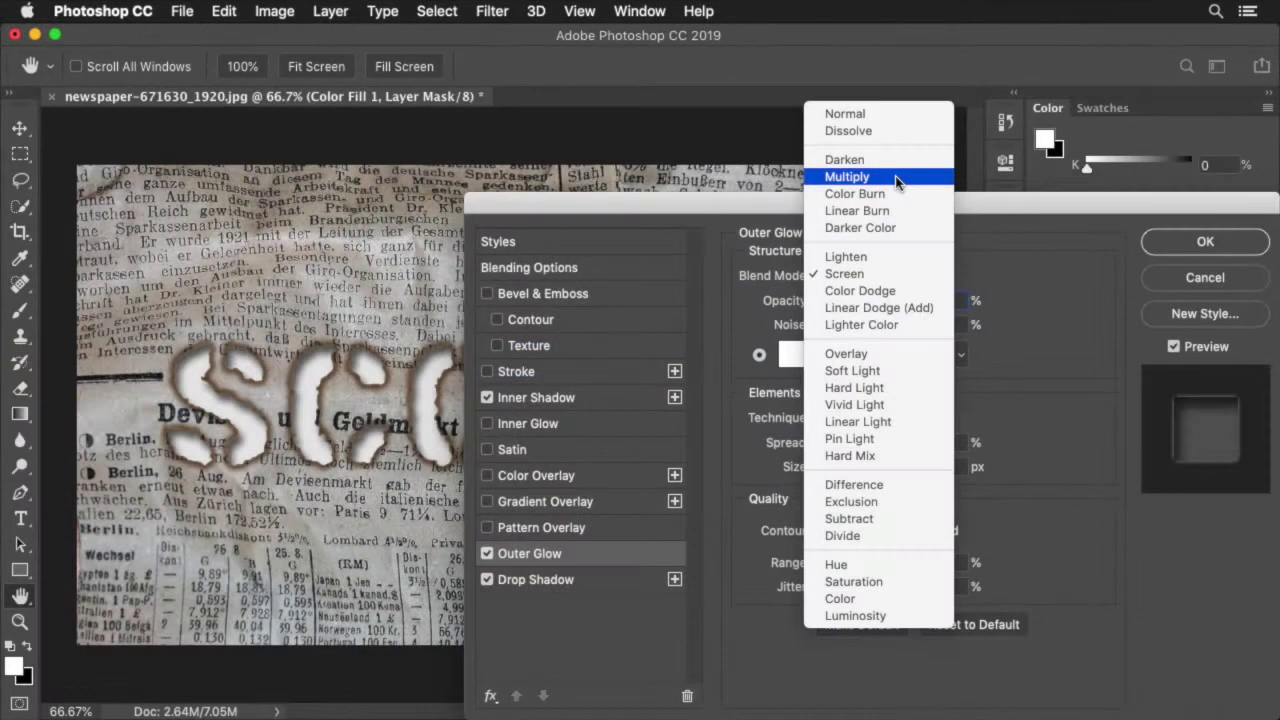
left_click(896, 177)
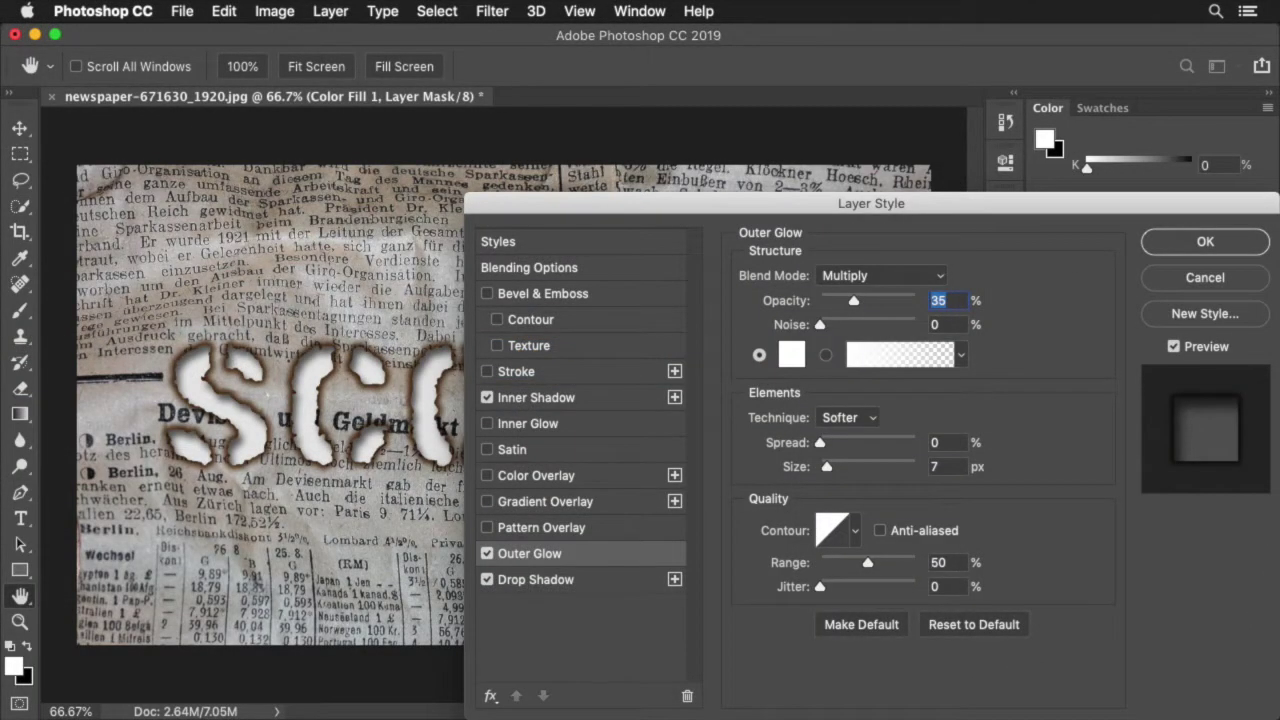
type("100")
type("15")
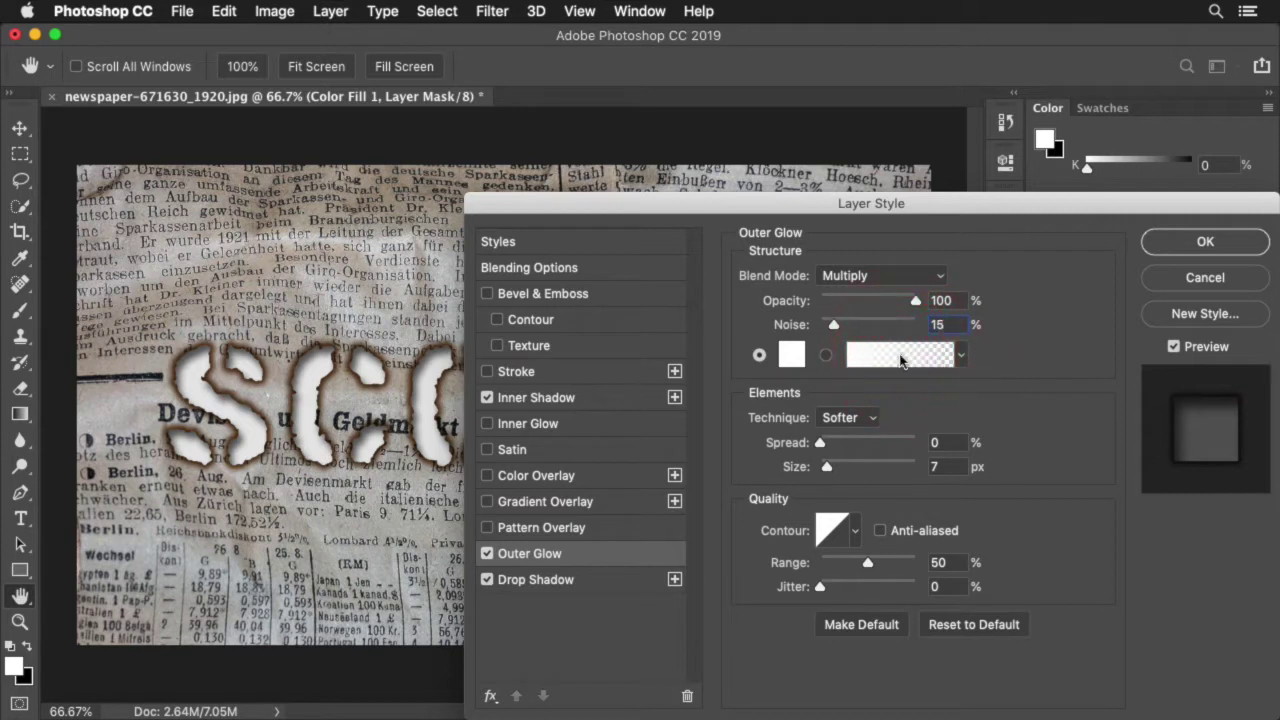
left_click(900, 355)
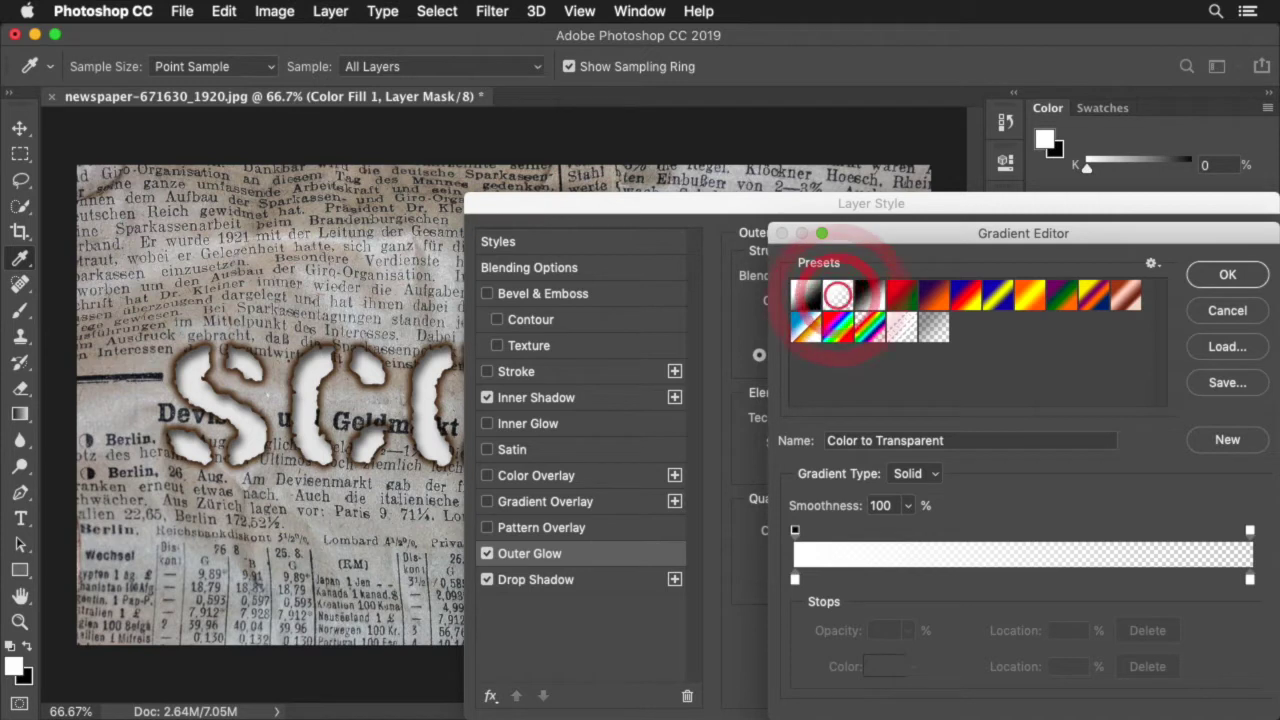
Step: Start from Foreground to Transparent and make the left stop dark brown (H 32, S 80, B 37)
left_click(838, 300)
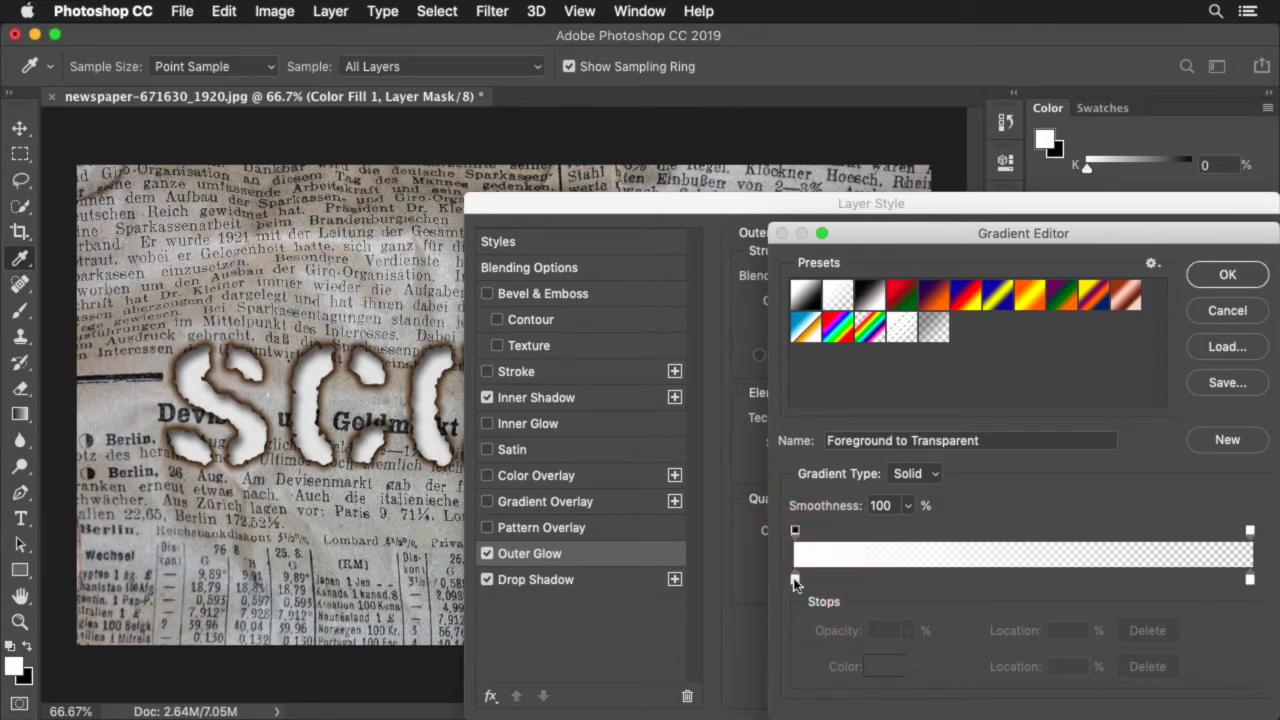
left_click(795, 578)
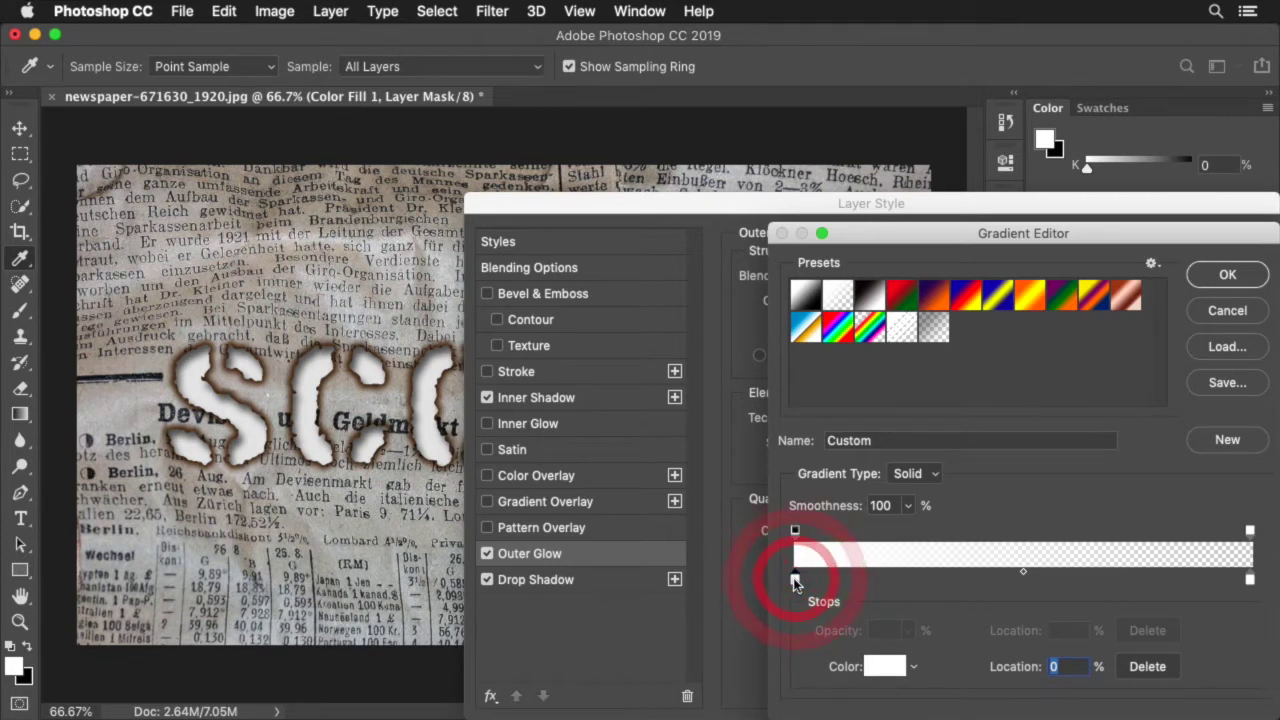
double_click(795, 578)
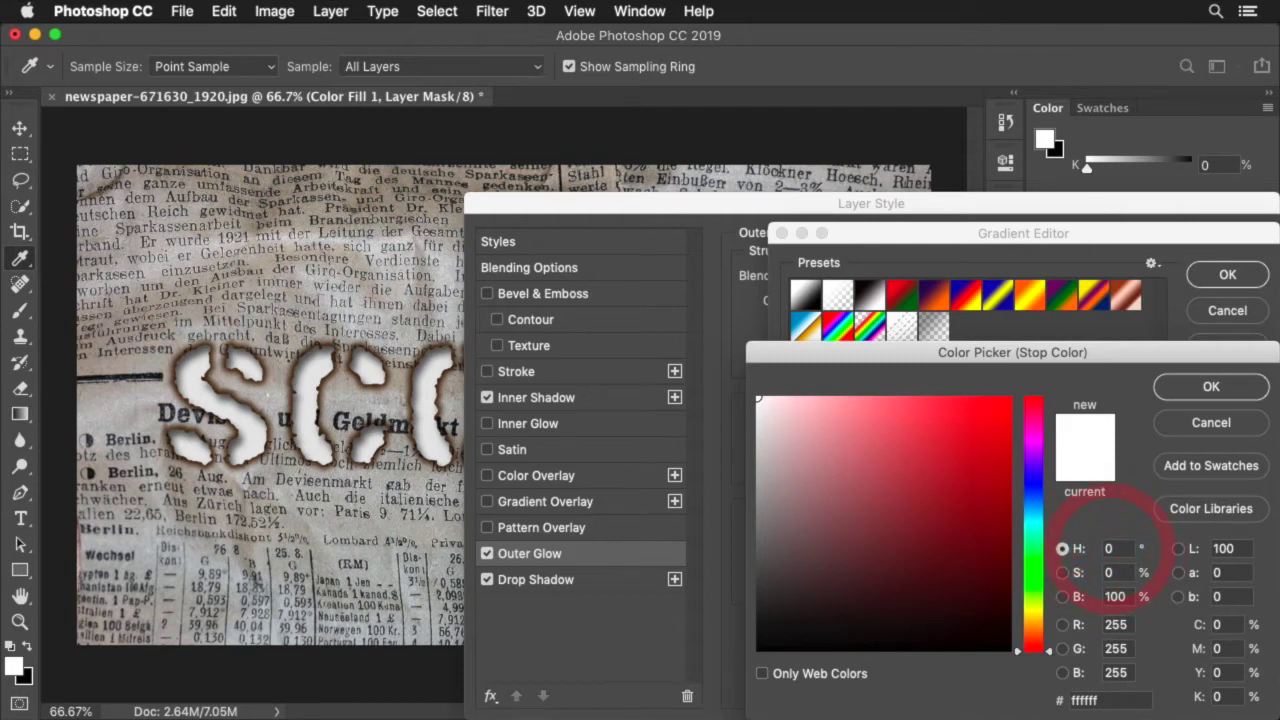
type("32")
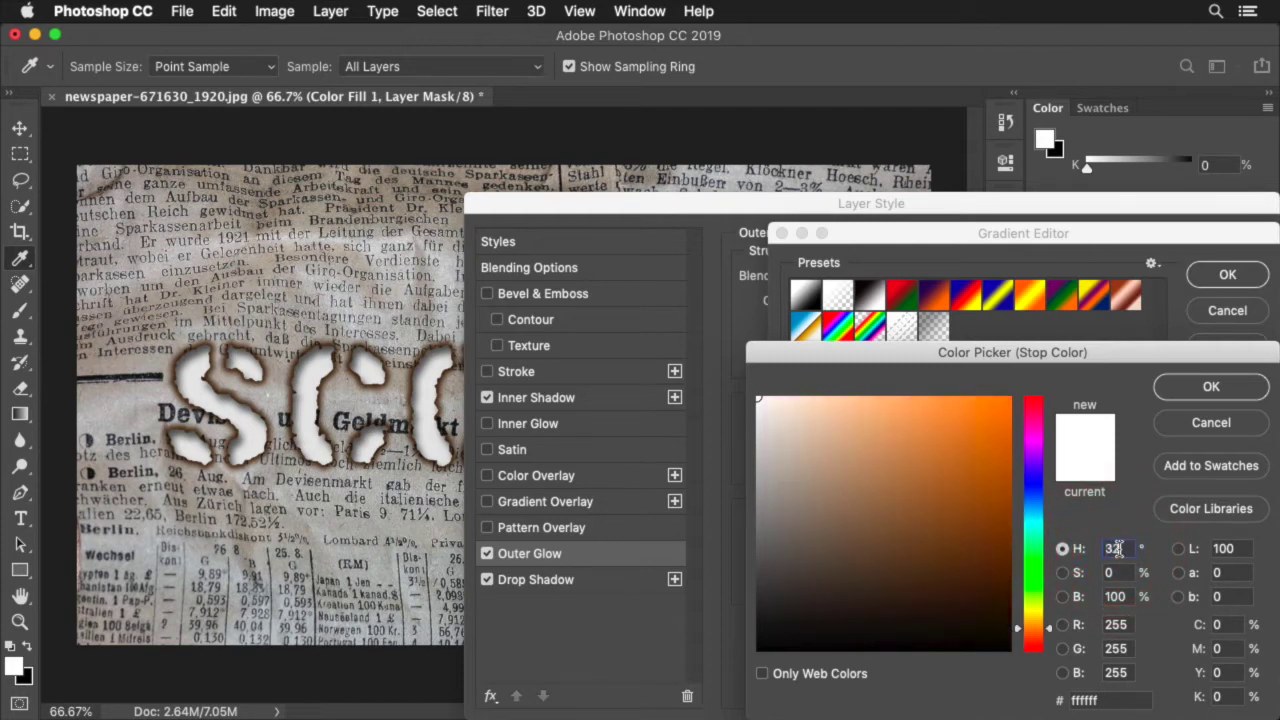
left_click(1113, 572)
type("80")
left_click(1115, 596)
type("37")
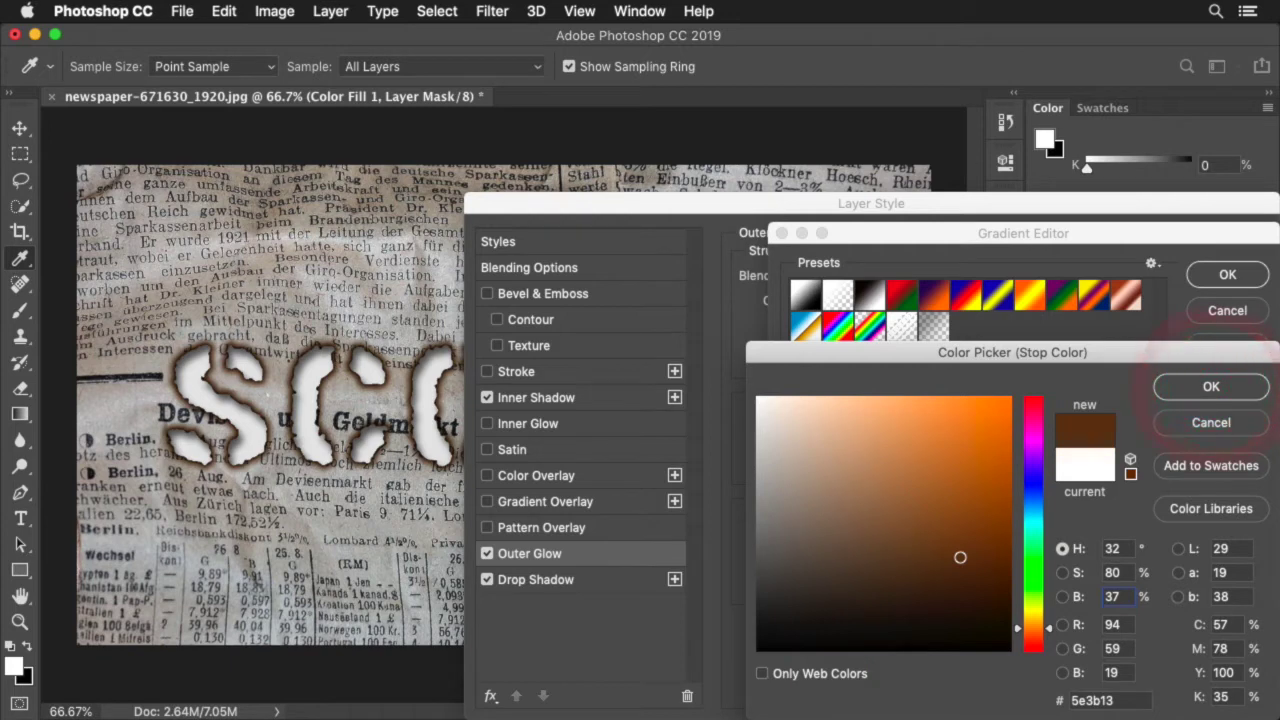
left_click(1212, 387)
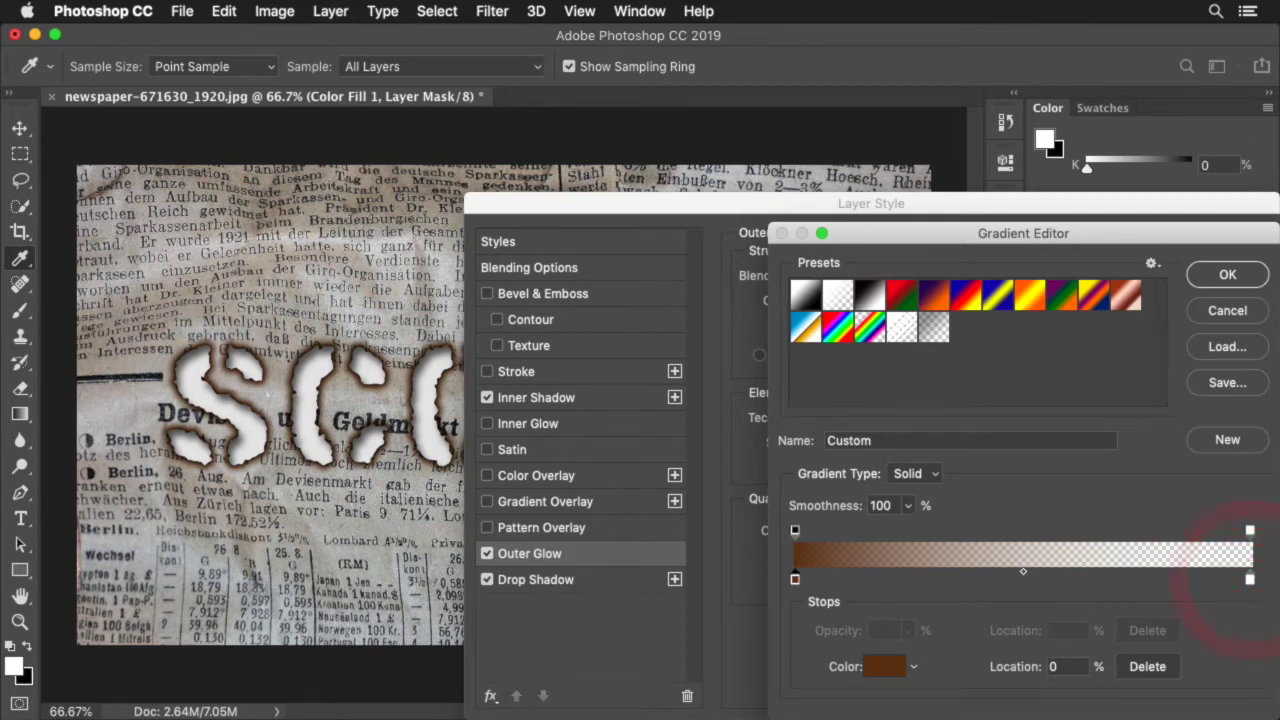
left_click(1249, 579)
Step: Make the right gradient stop golden yellow (H 48, S 100, B 92) and accept the gradient
double_click(1249, 580)
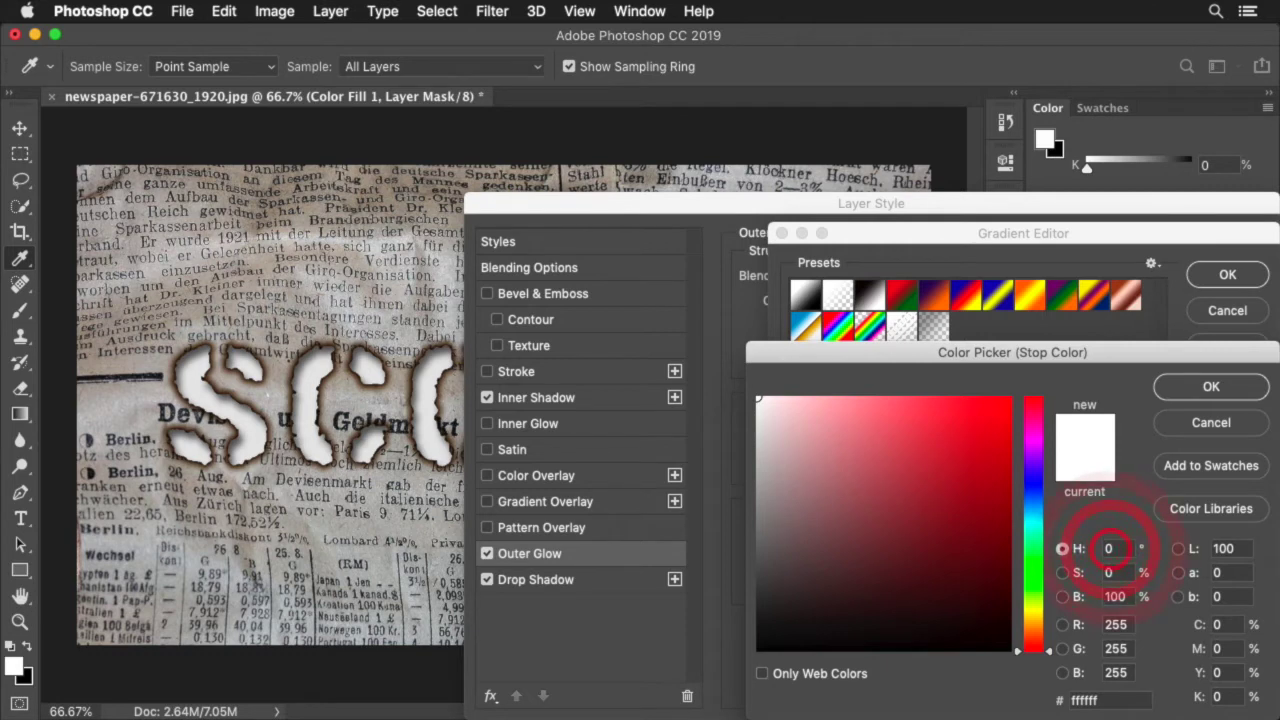
type("48")
left_click(1113, 572)
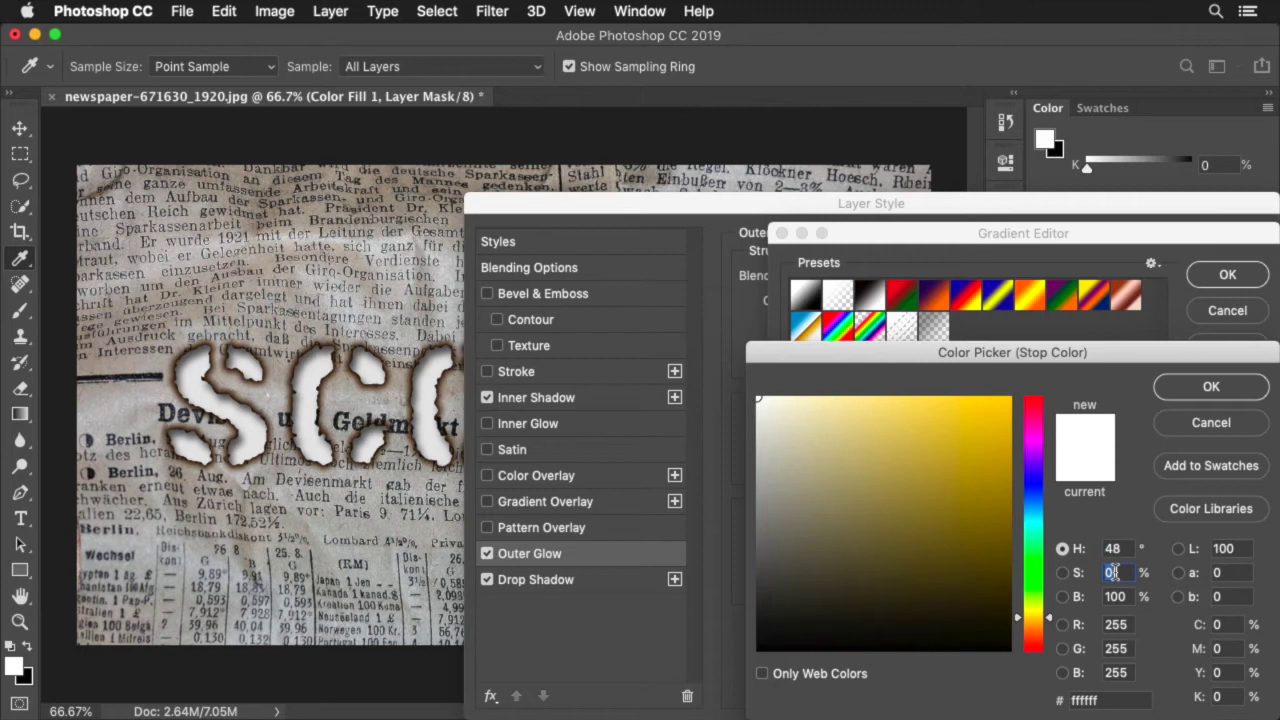
type("100")
left_click(1115, 596)
type("92")
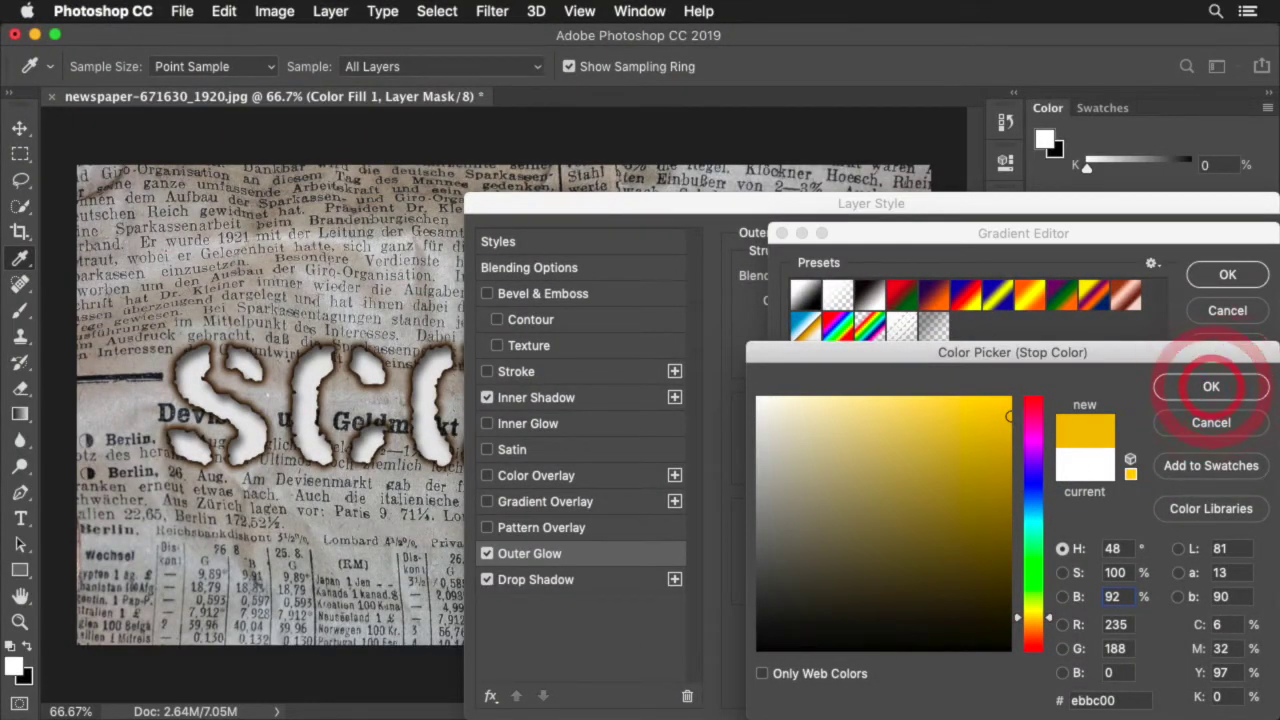
left_click(1228, 390)
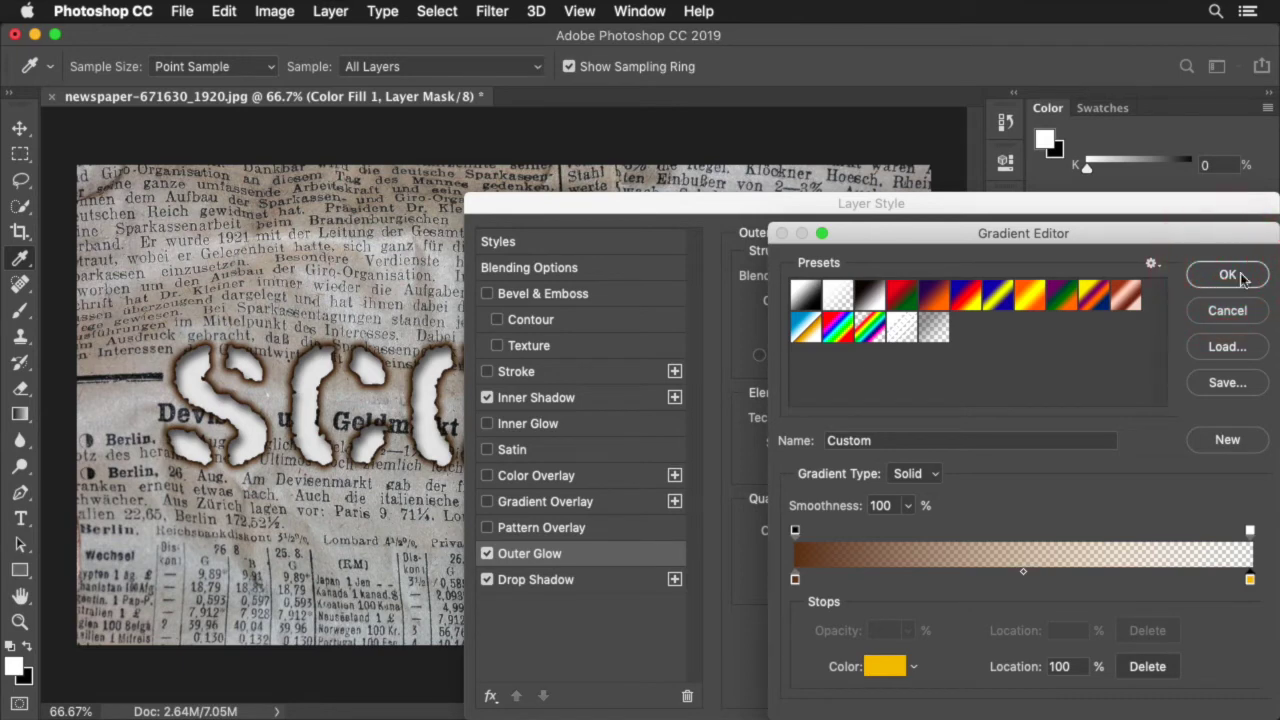
left_click(1240, 276)
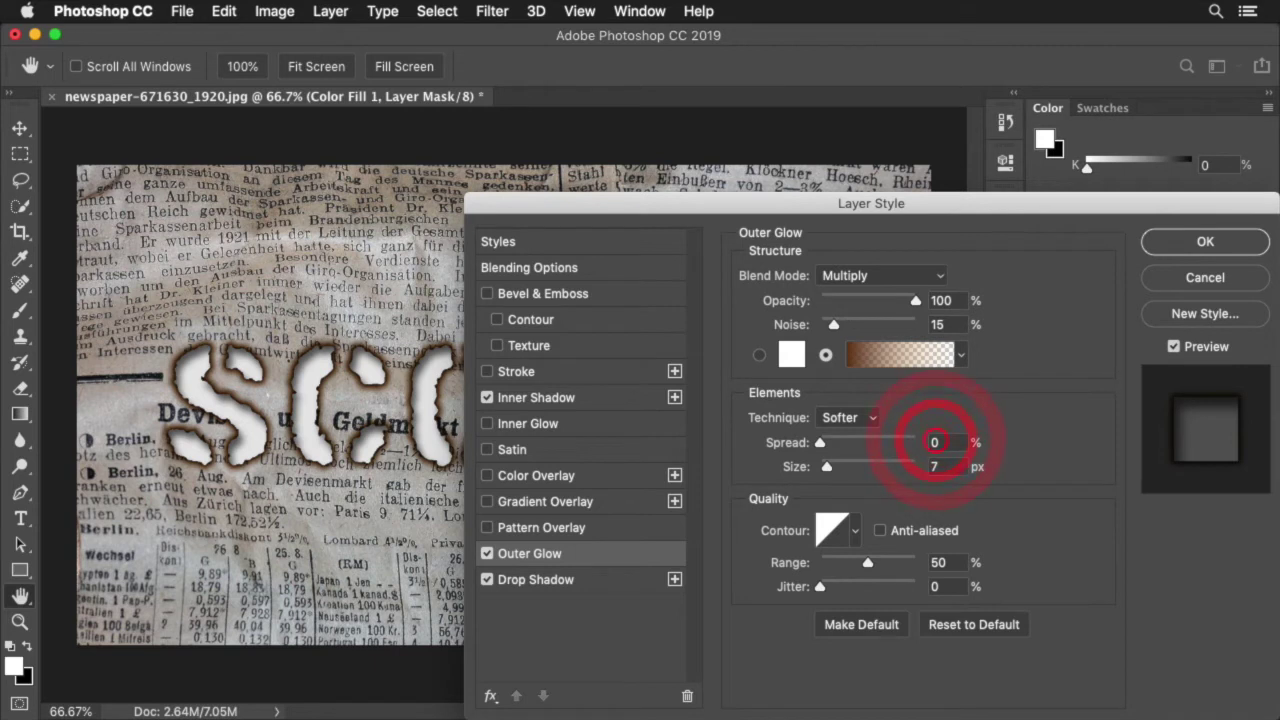
Step: Give the outer glow 10% spread and 64 px size, then apply the layer style
double_click(936, 442)
type("10")
type("64")
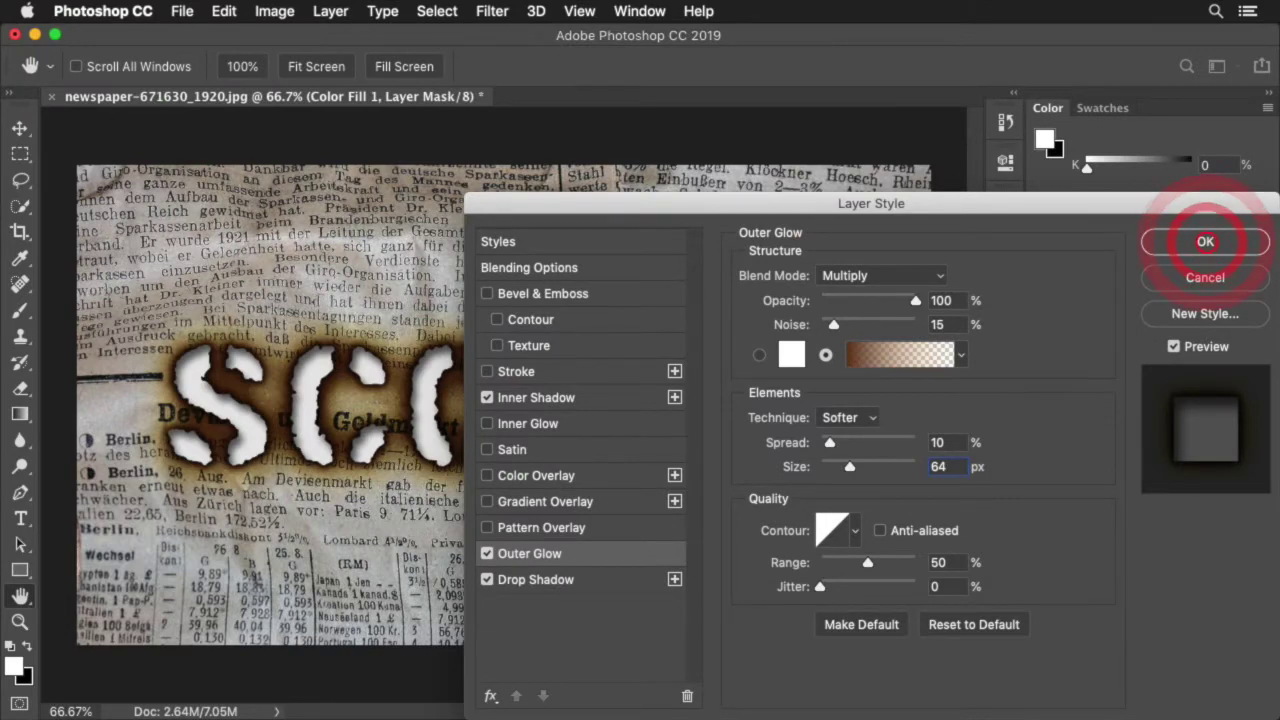
left_click(1205, 242)
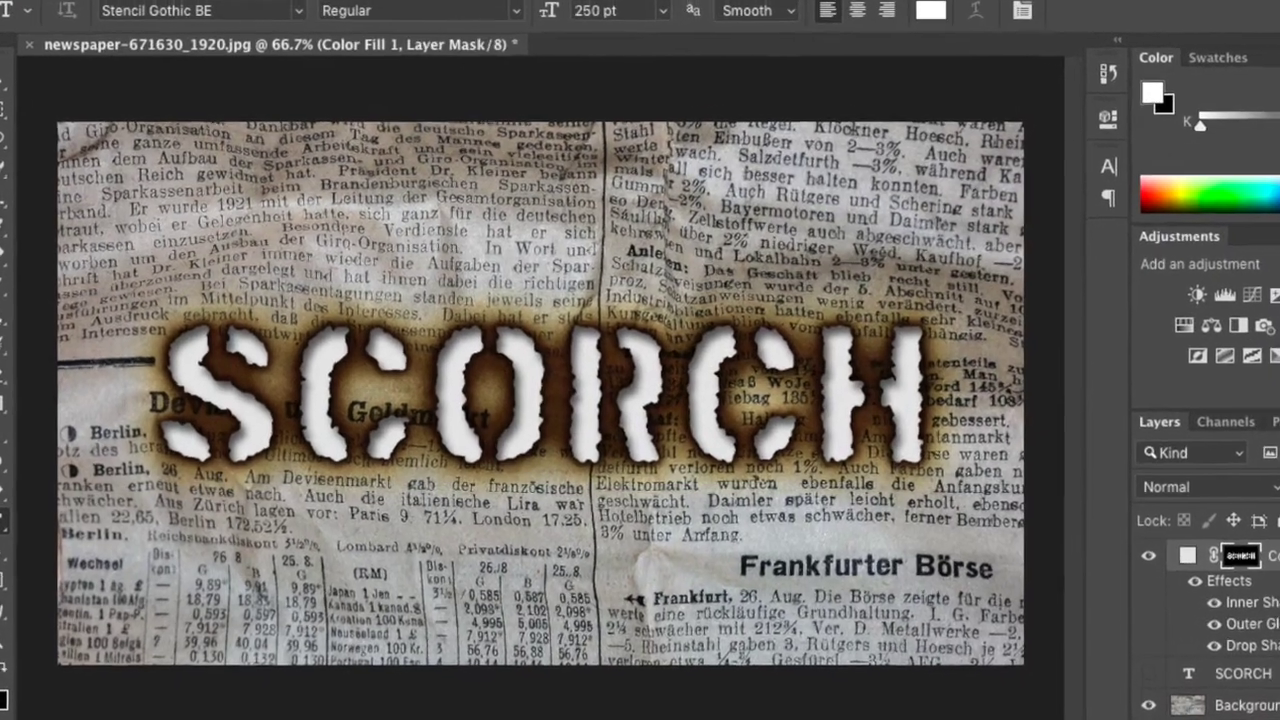